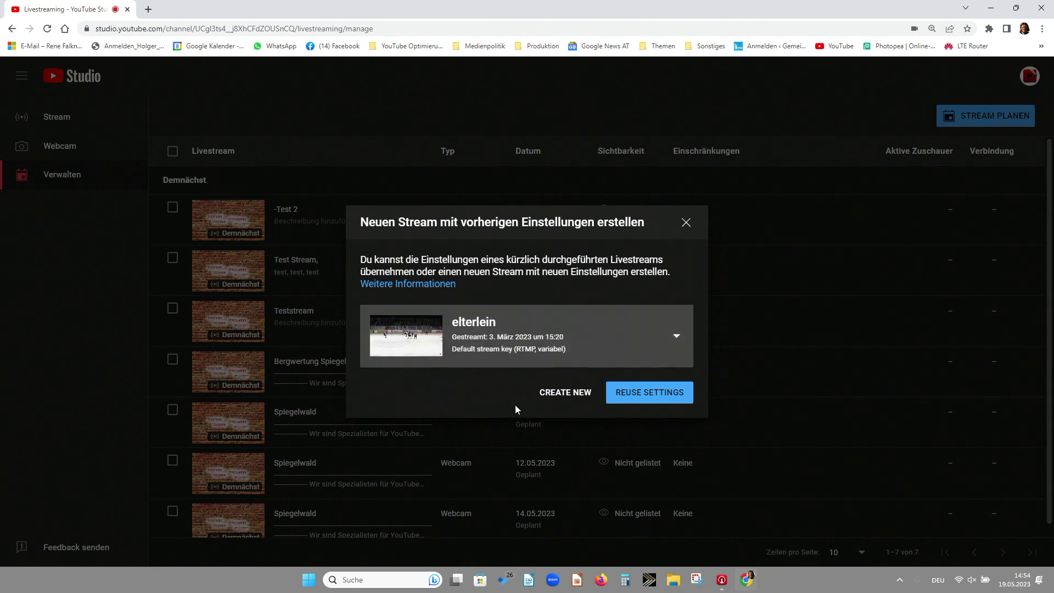
Step: Enter the title 'Test Livestream 1 - Video folgt im Laufe des Tages :-)' for the new stream
{"action": "left_click", "coordinate": [375, 256]}
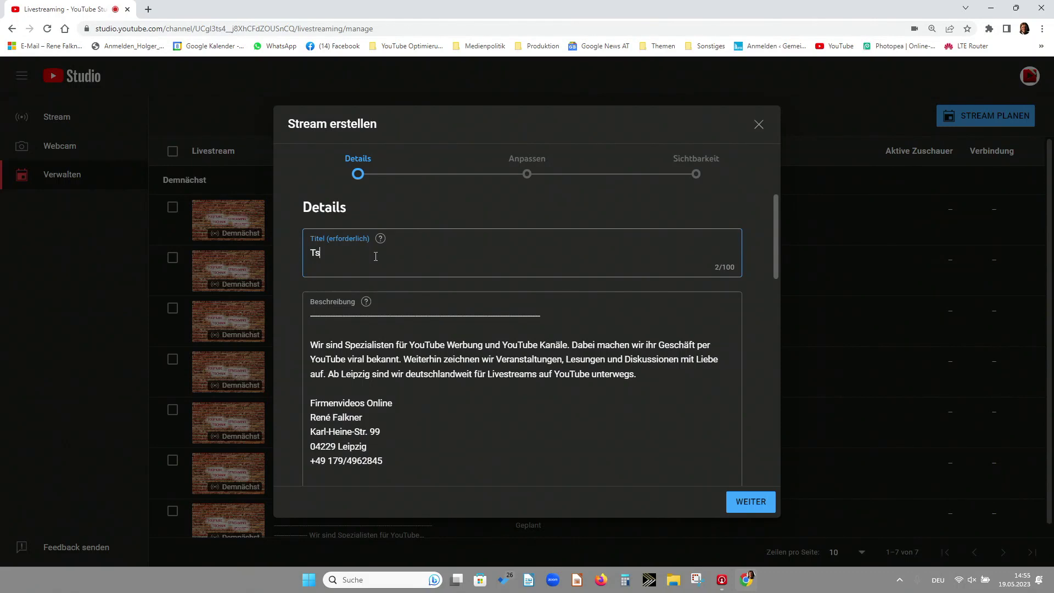
{"action": "type", "text": "st Li"}
{"action": "type", "text": "est"}
{"action": "key", "text": "BackSpace"}
{"action": "key", "text": "BackSpace"}
{"action": "key", "text": "BackSpace"}
{"action": "type", "text": "estream"}
{"action": "type", "text": " 1"}
{"action": "type", "text": " - Video"}
{"action": "type", "text": " filg"}
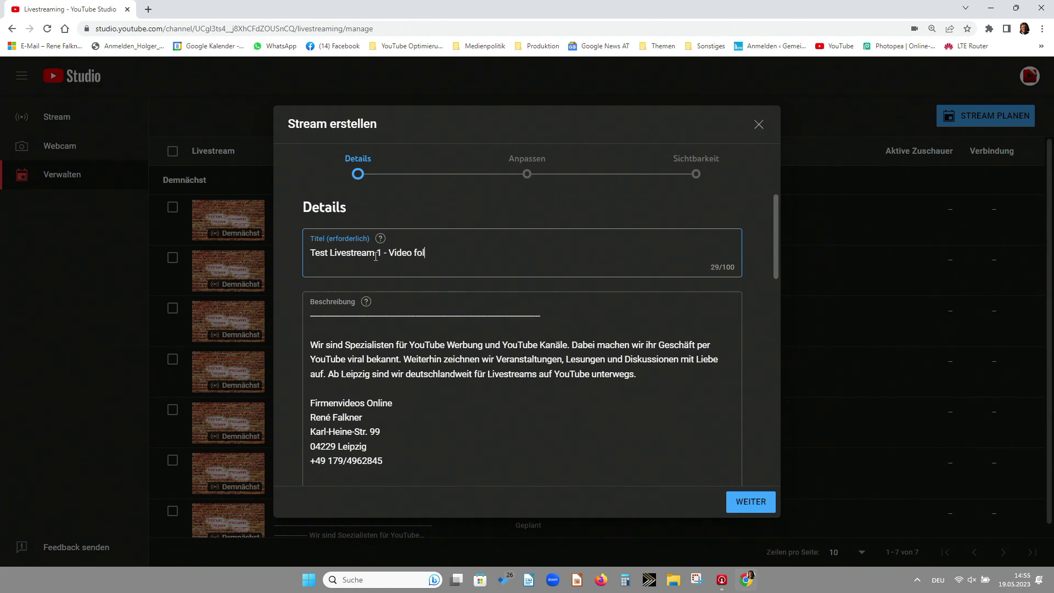
{"action": "type", "text": "Laufe des Tages :-)"}
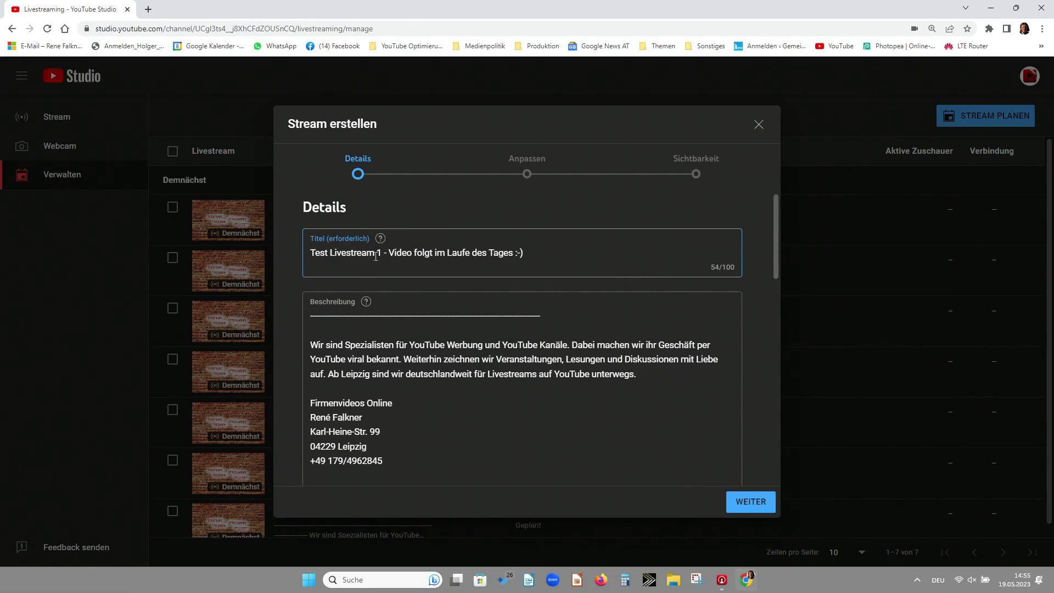
{"action": "left_click_drag", "start_coordinate": [540, 253], "coordinate": [305, 263]}
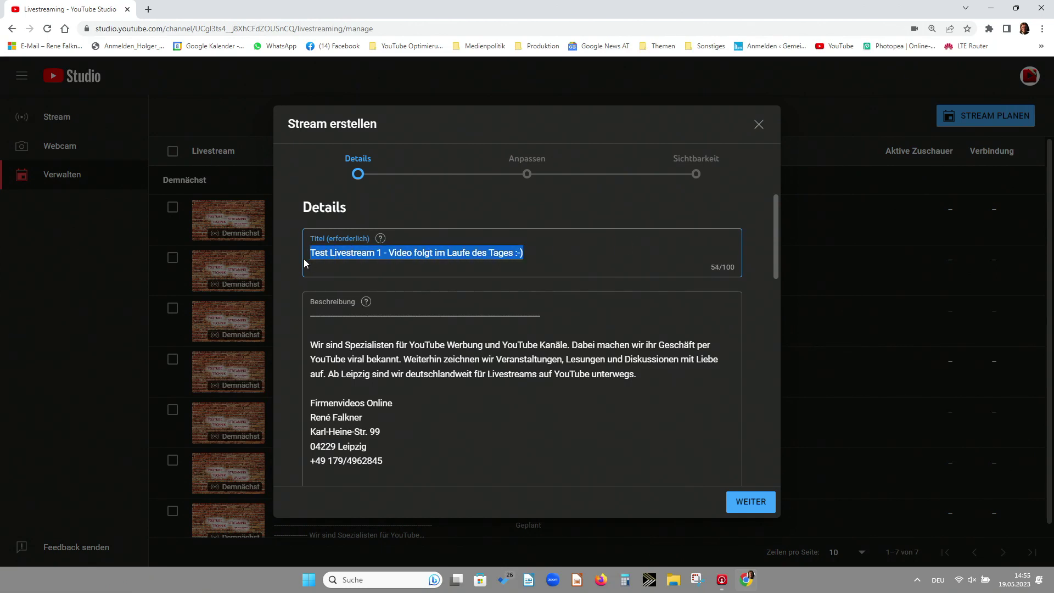
Step: Mark the stream as not made for kids and continue to the customisation step
{"action": "scroll", "coordinate": [516, 341], "scroll_direction": "down", "scroll_amount": 7}
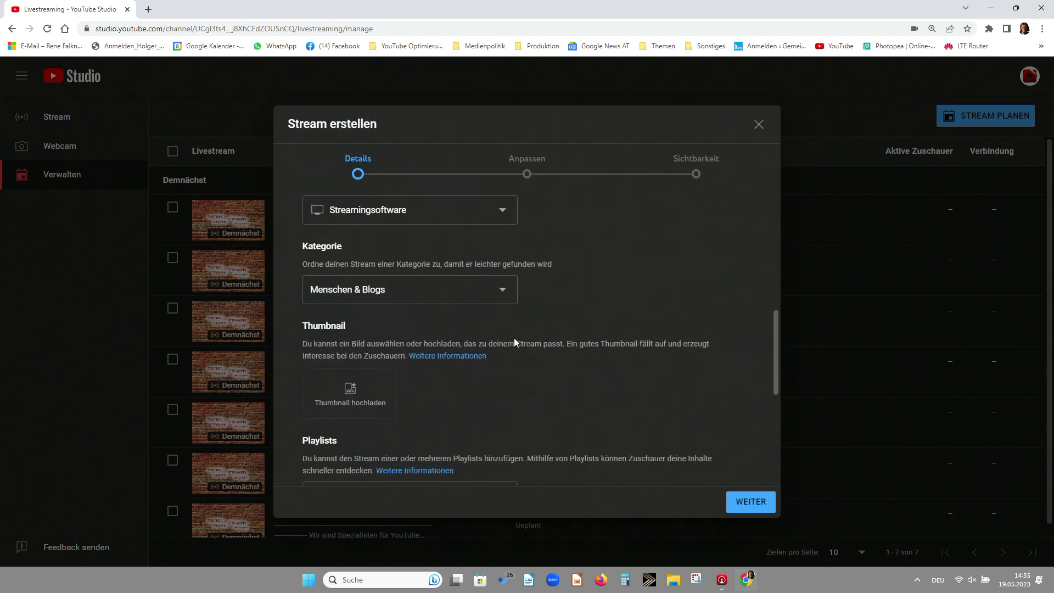
{"action": "scroll", "coordinate": [431, 305], "scroll_direction": "up", "scroll_amount": 1}
{"action": "scroll", "coordinate": [431, 306], "scroll_direction": "up", "scroll_amount": 3}
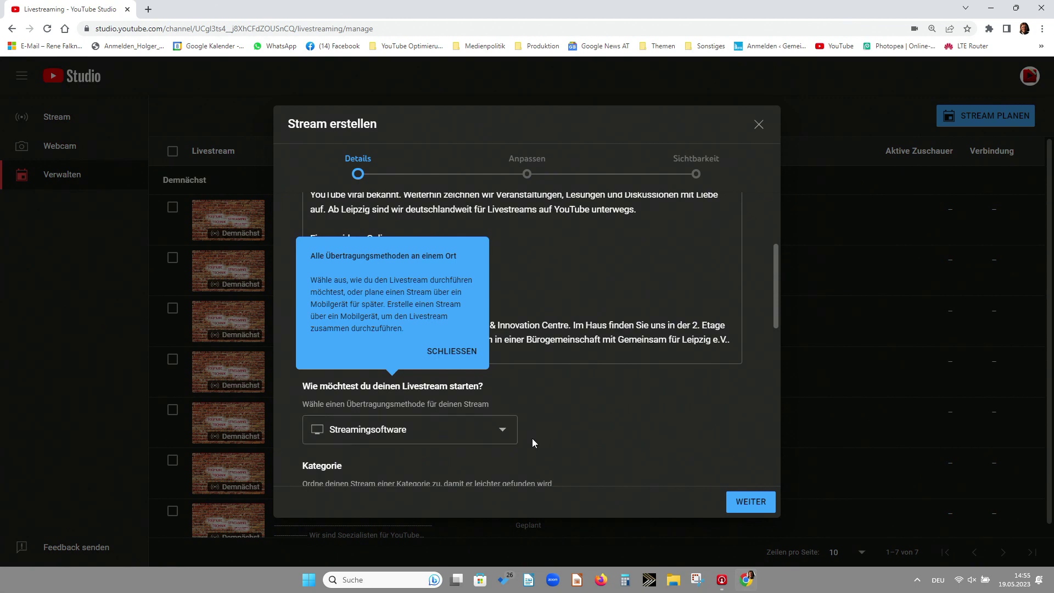
{"action": "scroll", "coordinate": [549, 436], "scroll_direction": "down", "scroll_amount": 2}
{"action": "scroll", "coordinate": [571, 433], "scroll_direction": "down", "scroll_amount": 4}
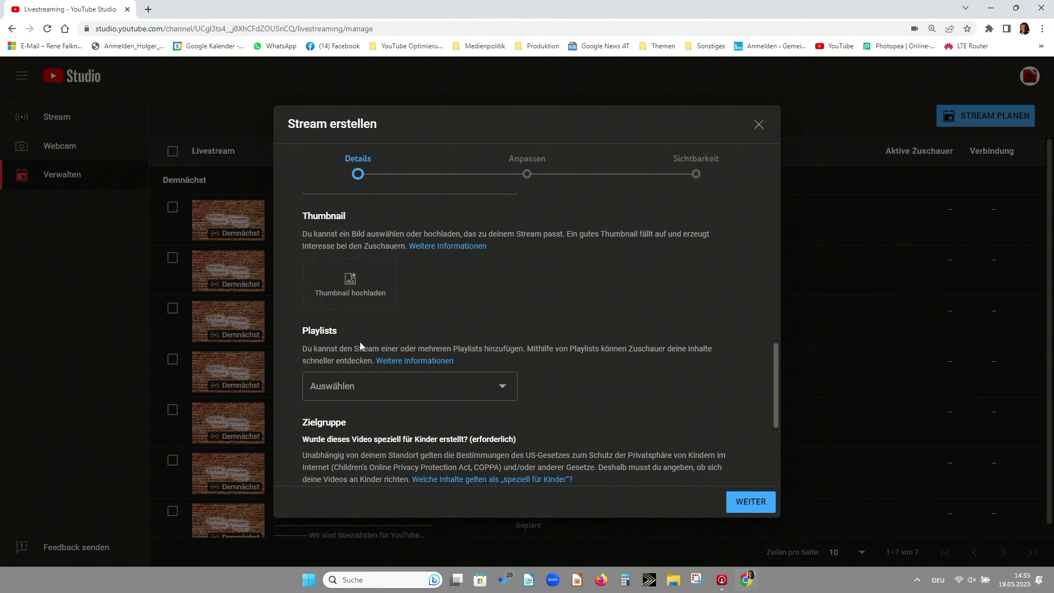
{"action": "scroll", "coordinate": [517, 395], "scroll_direction": "down", "scroll_amount": 3}
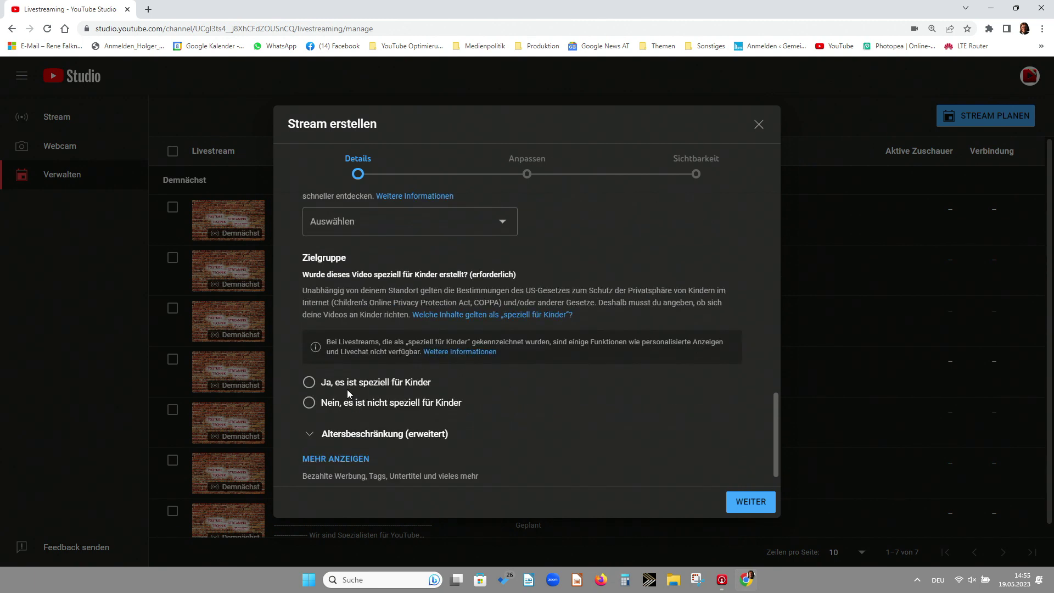
{"action": "left_click", "coordinate": [308, 402]}
{"action": "scroll", "coordinate": [577, 450], "scroll_direction": "down", "scroll_amount": 1}
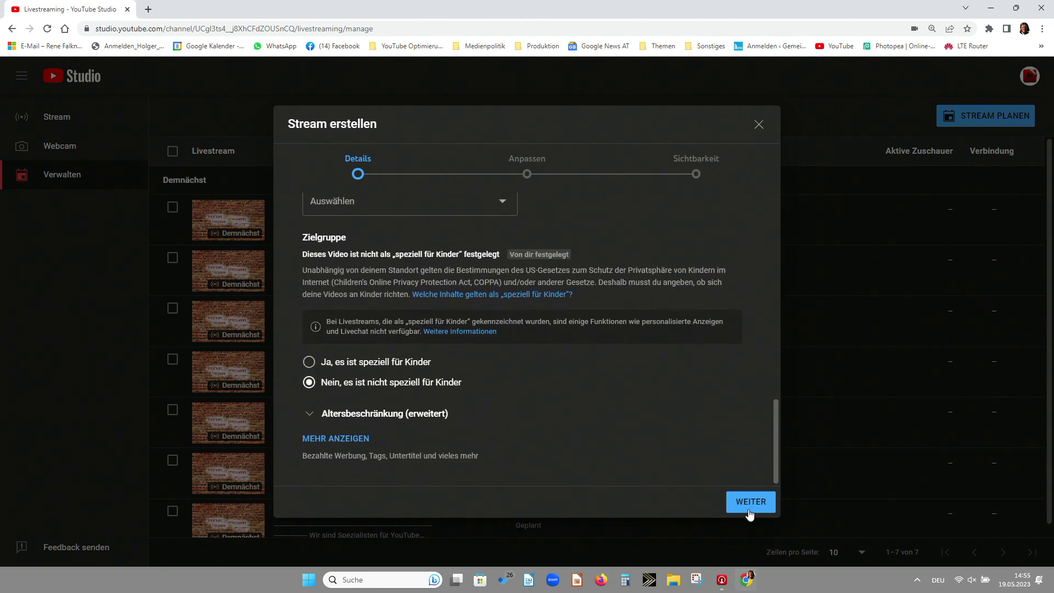
{"action": "left_click", "coordinate": [750, 503]}
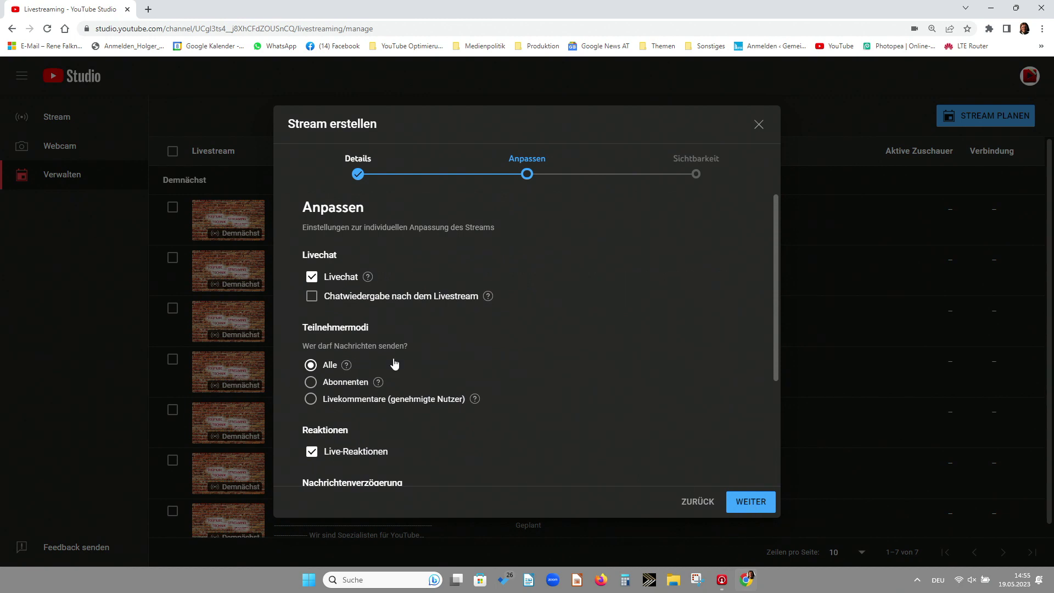
Step: Keep the stream public, change its start time from 14:55 to 15:05 on 19.05.2023, and finish
{"action": "scroll", "coordinate": [450, 366], "scroll_direction": "down", "scroll_amount": 3}
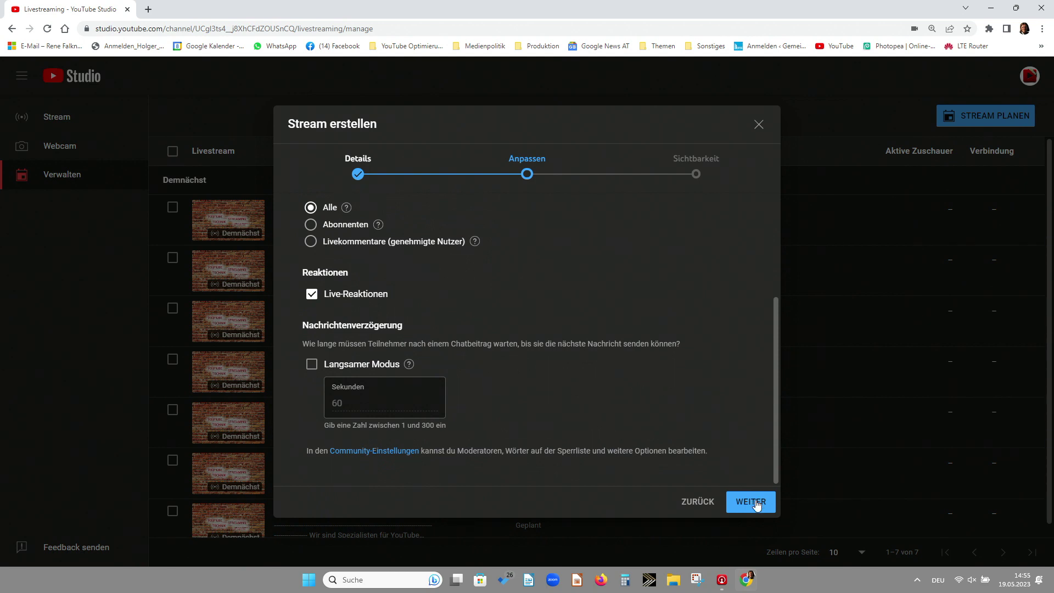
{"action": "left_click", "coordinate": [757, 505]}
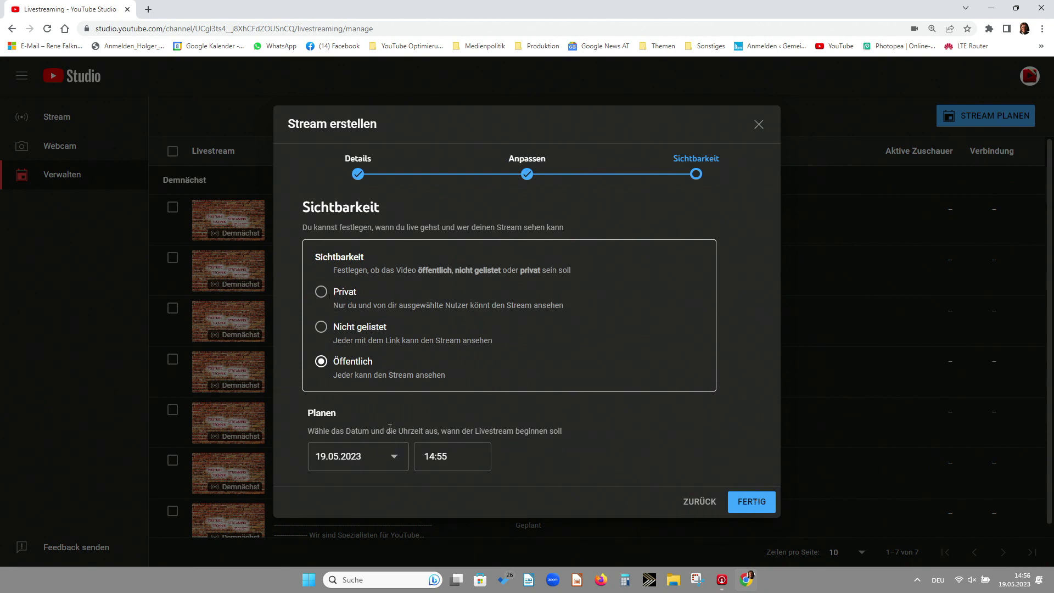
{"action": "left_click_drag", "start_coordinate": [452, 457], "coordinate": [414, 461]}
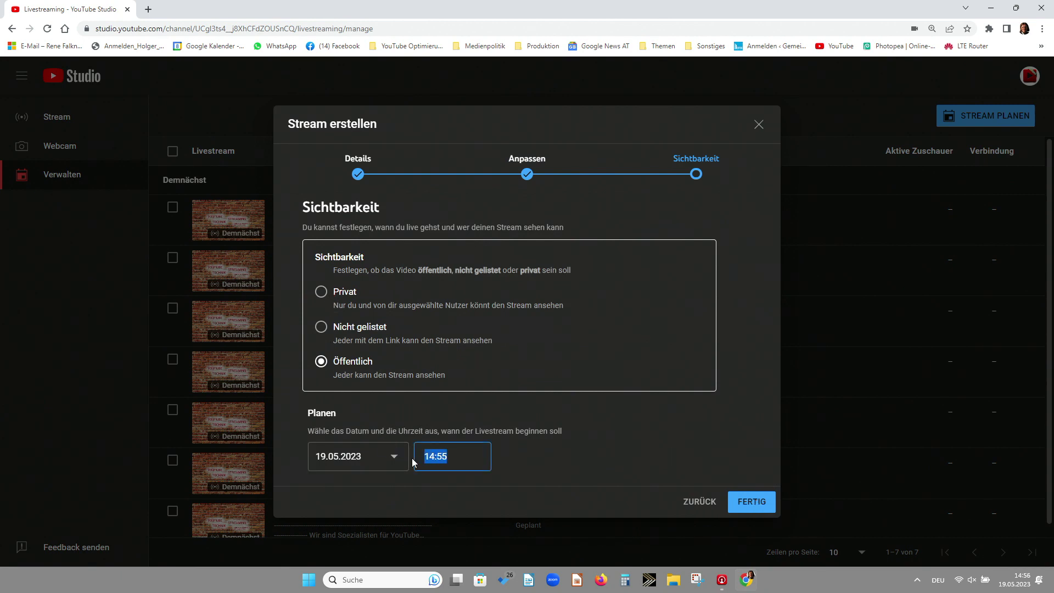
{"action": "type", "text": "15:"}
{"action": "left_click", "coordinate": [763, 502]}
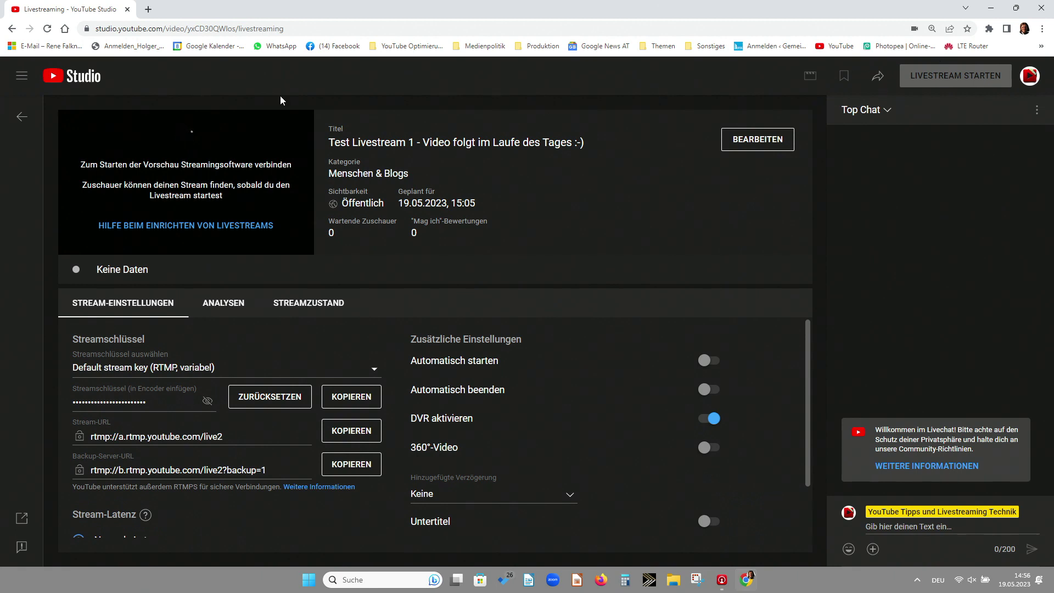
Step: Return from Test Livestream 1's control room to the upcoming (Demnächst) stream list
{"action": "left_click", "coordinate": [22, 118]}
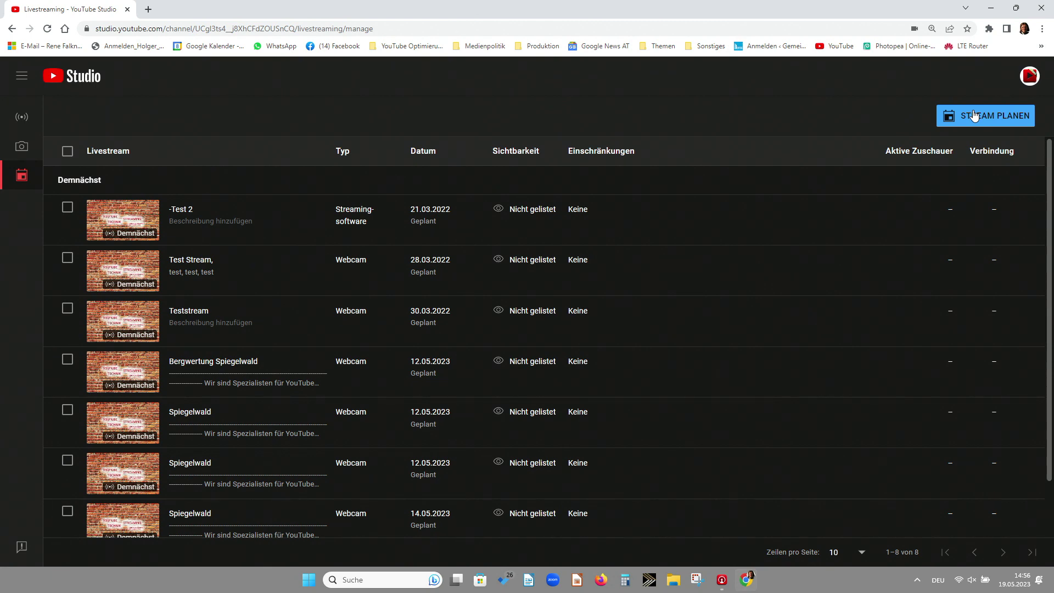
Step: Select the seven old streams: three Spiegelwald, Bergwertung Spiegelwald, Teststream, Test Stream and Test 2
{"action": "scroll", "coordinate": [282, 461], "scroll_direction": "down", "scroll_amount": 2}
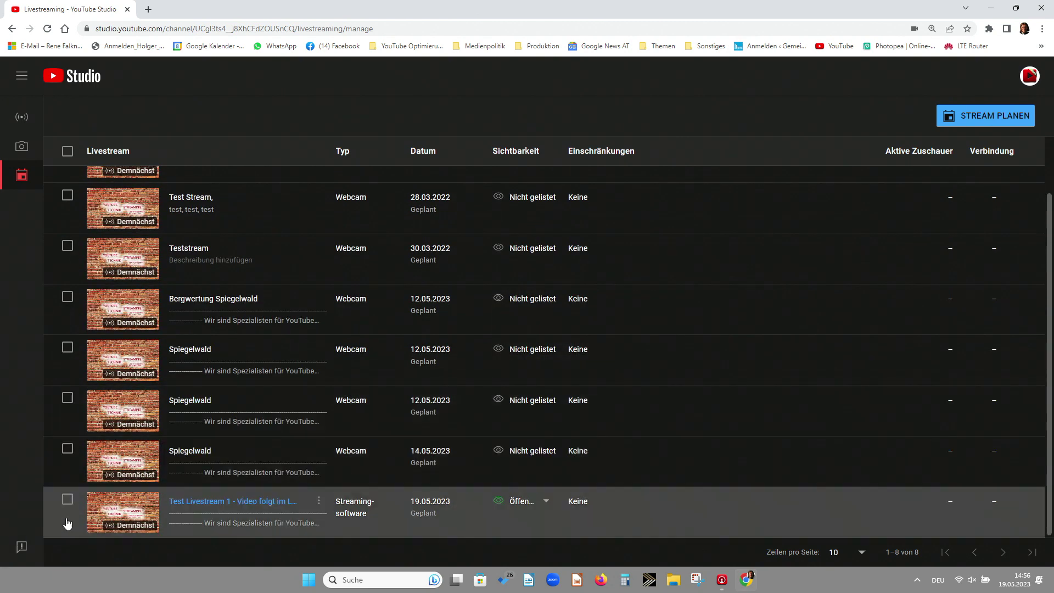
{"action": "left_click", "coordinate": [68, 448]}
{"action": "left_click", "coordinate": [68, 437]}
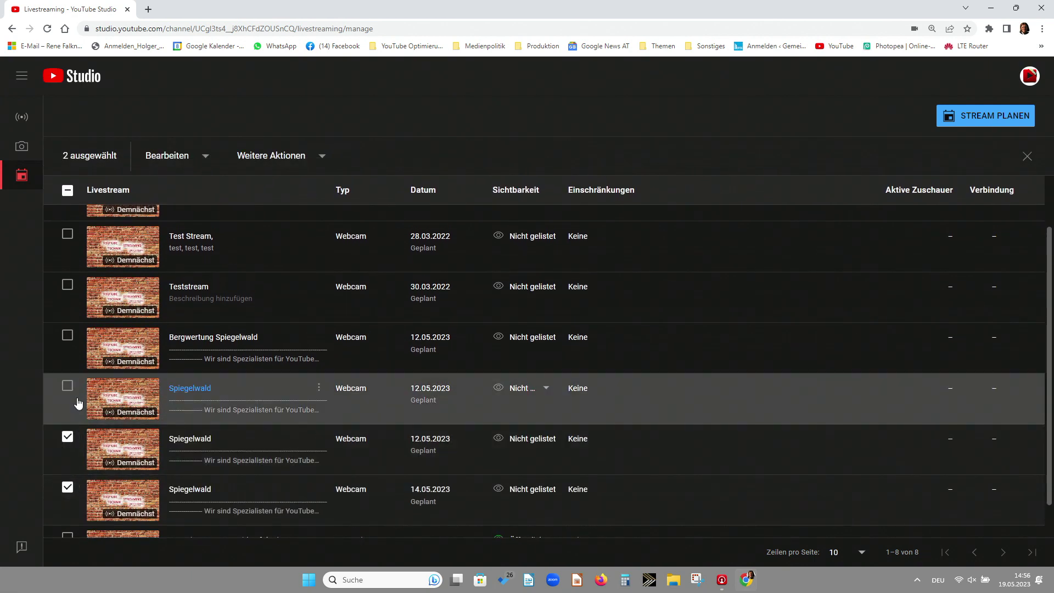
{"action": "left_click", "coordinate": [67, 386]}
{"action": "left_click", "coordinate": [68, 334]}
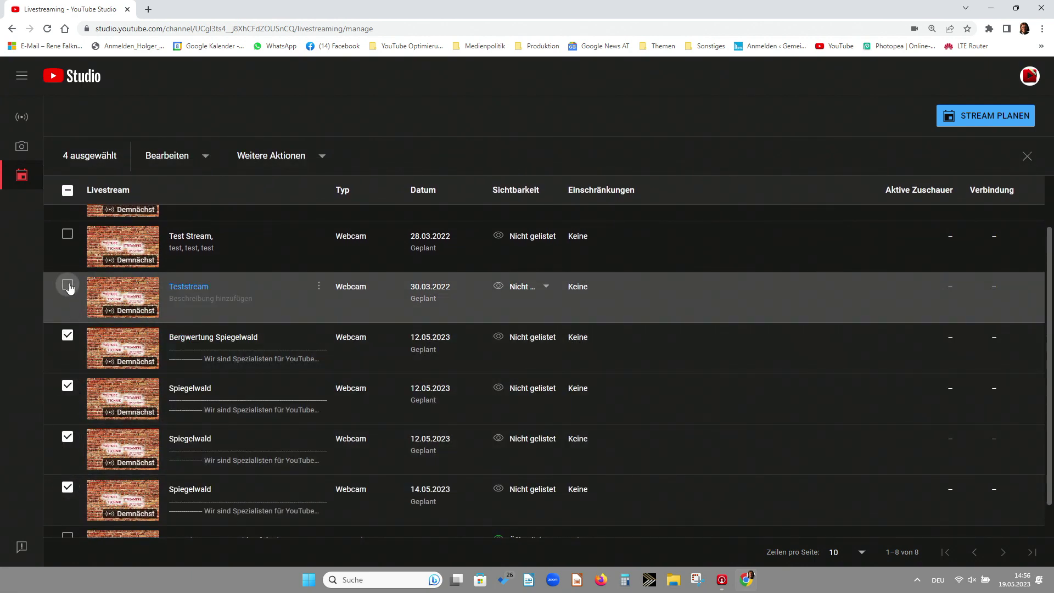
{"action": "left_click", "coordinate": [67, 285]}
{"action": "left_click", "coordinate": [68, 234]}
{"action": "scroll", "coordinate": [67, 241], "scroll_direction": "up", "scroll_amount": 2}
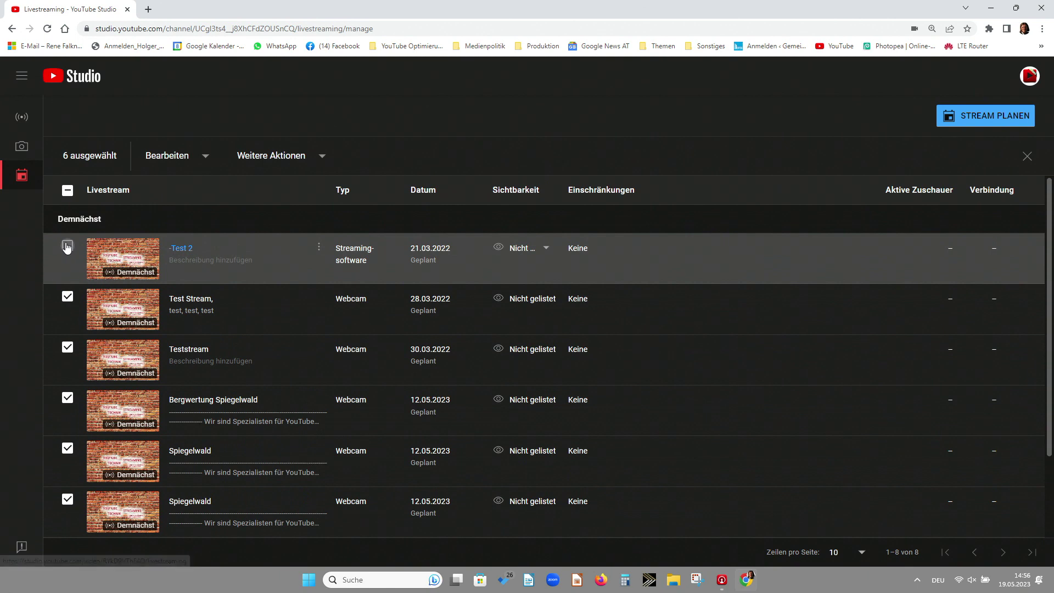
{"action": "left_click", "coordinate": [67, 246]}
Step: Permanently delete the seven selected streams, acknowledging the irreversible-deletion warning
{"action": "left_click", "coordinate": [325, 158]}
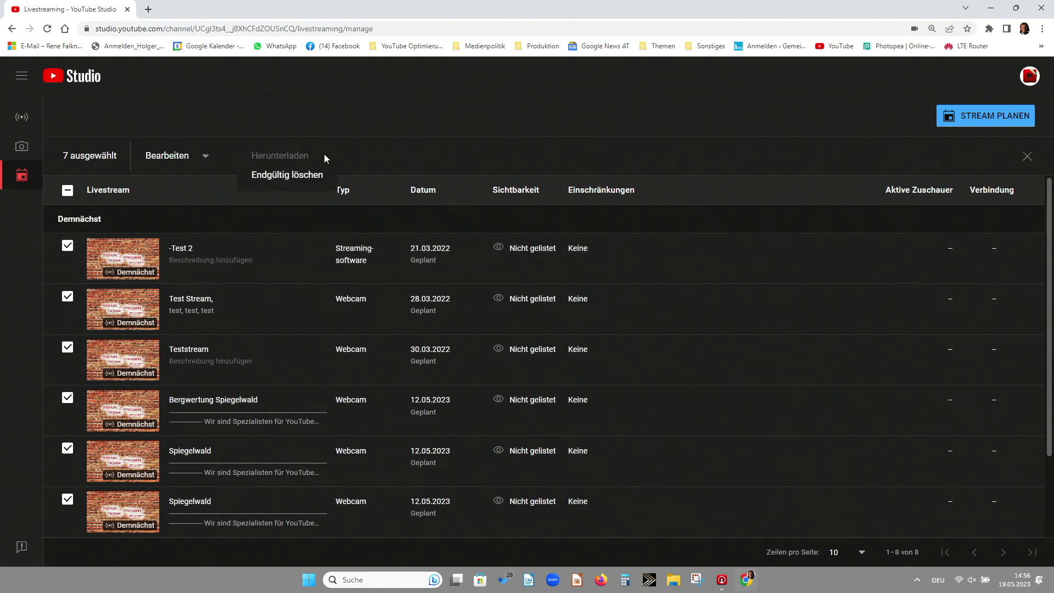
{"action": "left_click", "coordinate": [302, 174]}
{"action": "left_click", "coordinate": [376, 326]}
{"action": "left_click", "coordinate": [620, 373]}
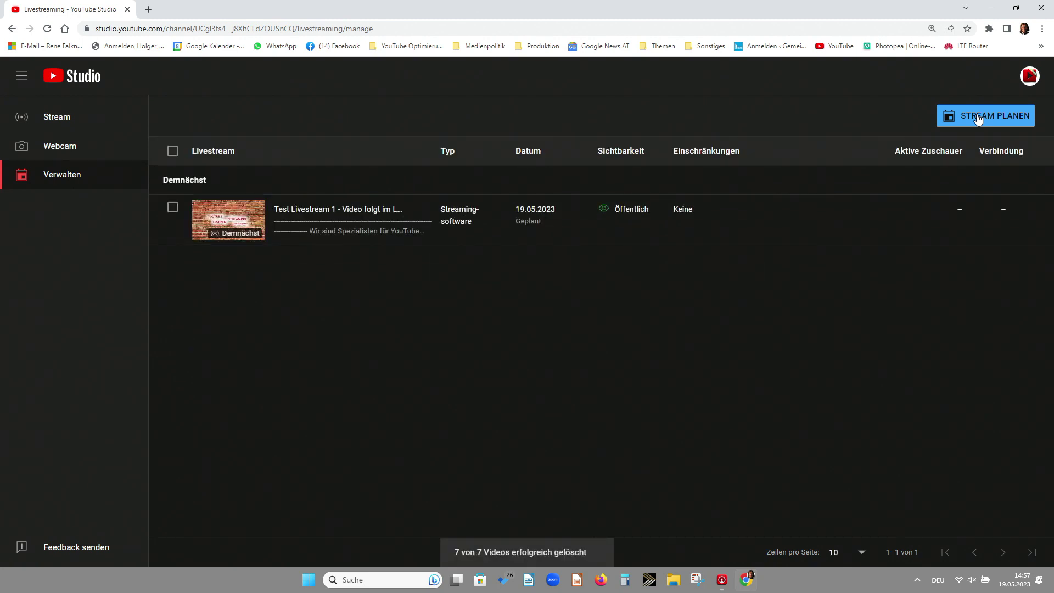
Step: Start a fresh stream with the pasted title for Test Livestream 2, marked not made for kids
{"action": "left_click", "coordinate": [977, 119]}
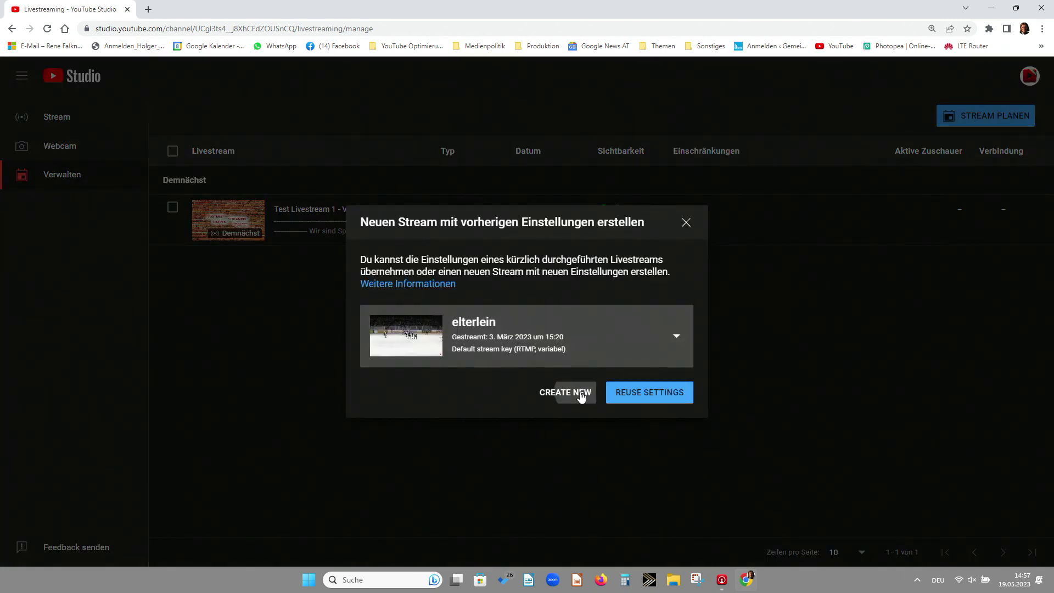
{"action": "left_click", "coordinate": [579, 394]}
{"action": "left_click", "coordinate": [393, 260]}
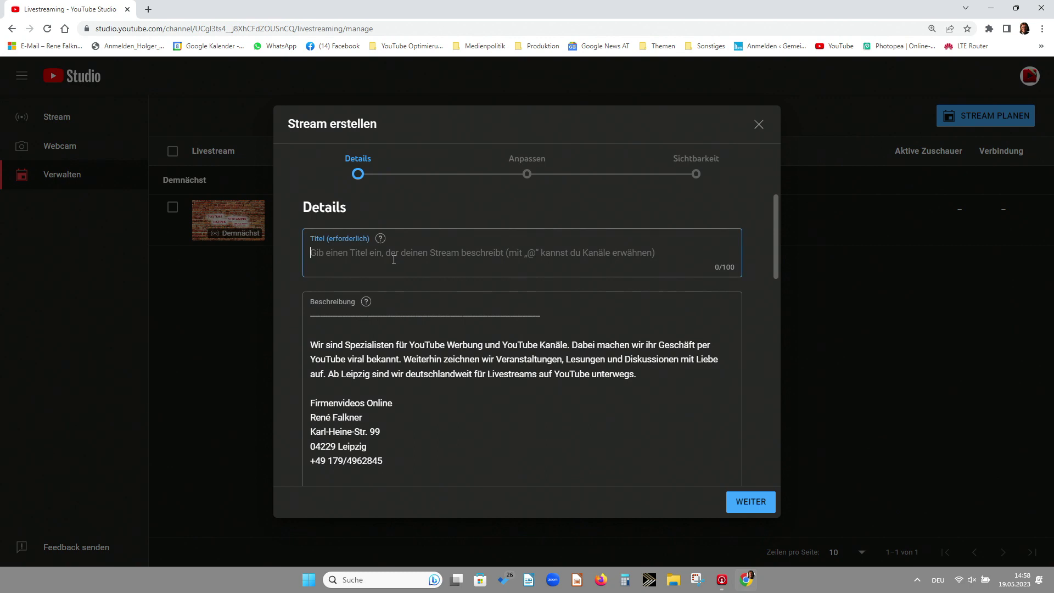
{"action": "type", "text": "Test Livestream 1 - Video folgt im Laufe des Tages :-)"}
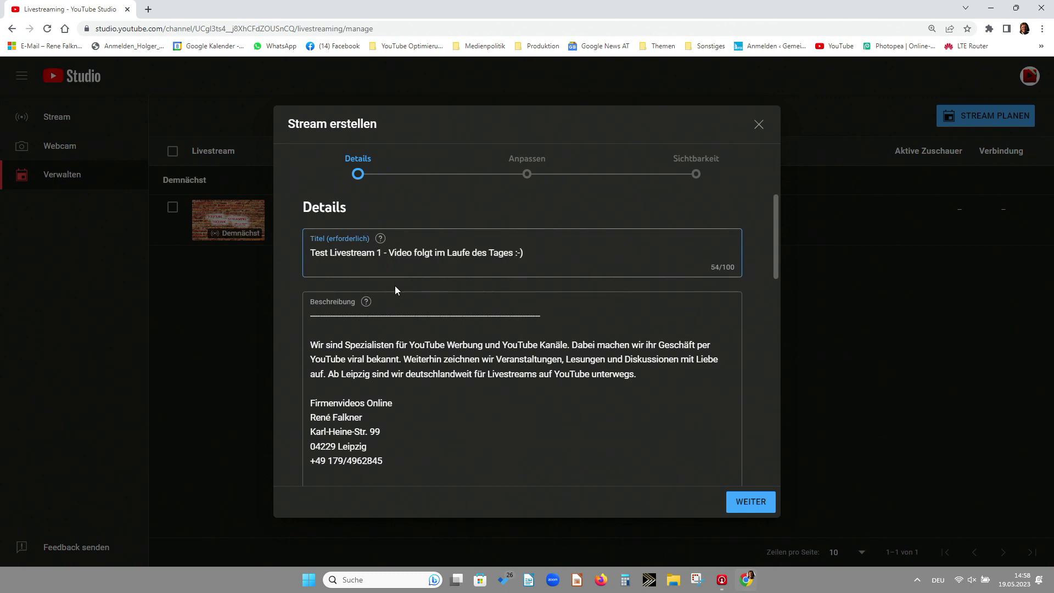
{"action": "scroll", "coordinate": [397, 290], "scroll_direction": "down", "scroll_amount": 10}
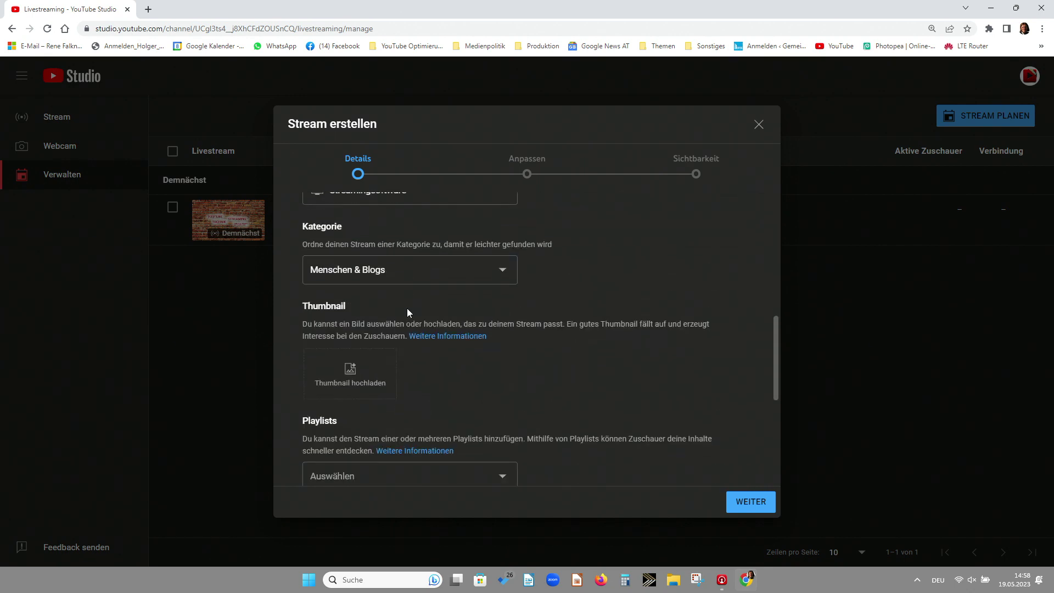
{"action": "left_click", "coordinate": [309, 382]}
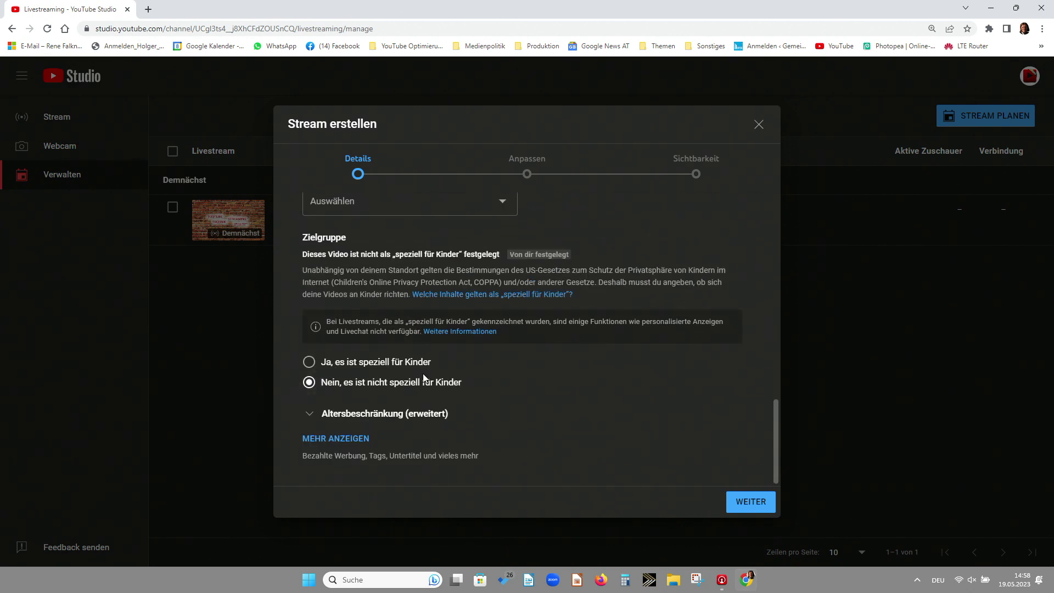
{"action": "scroll", "coordinate": [427, 378], "scroll_direction": "up", "scroll_amount": 8}
{"action": "scroll", "coordinate": [428, 377], "scroll_direction": "up", "scroll_amount": 5}
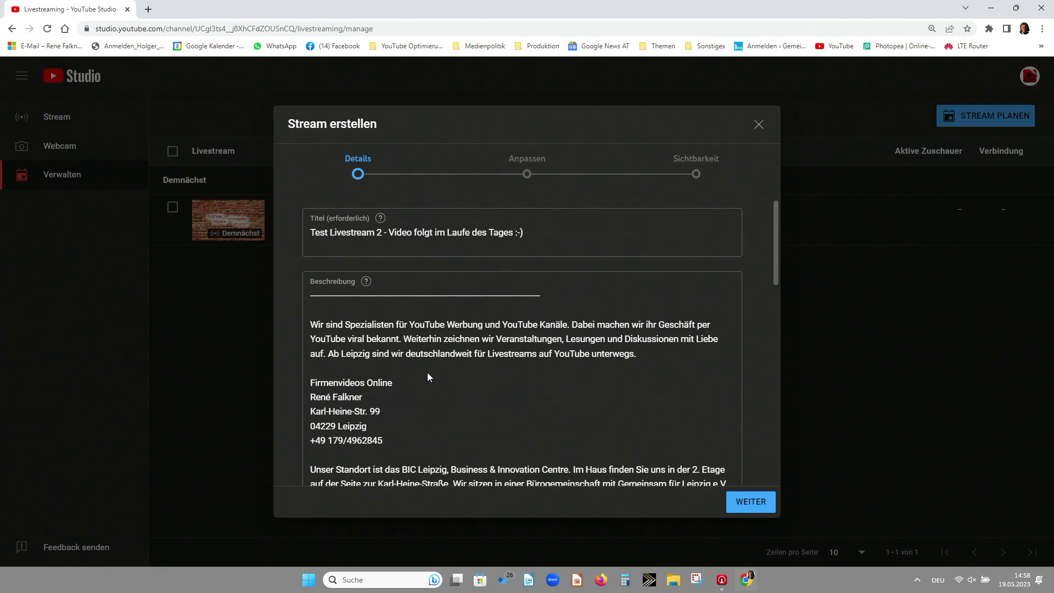
{"action": "scroll", "coordinate": [583, 398], "scroll_direction": "down", "scroll_amount": 6}
{"action": "left_click", "coordinate": [740, 508]}
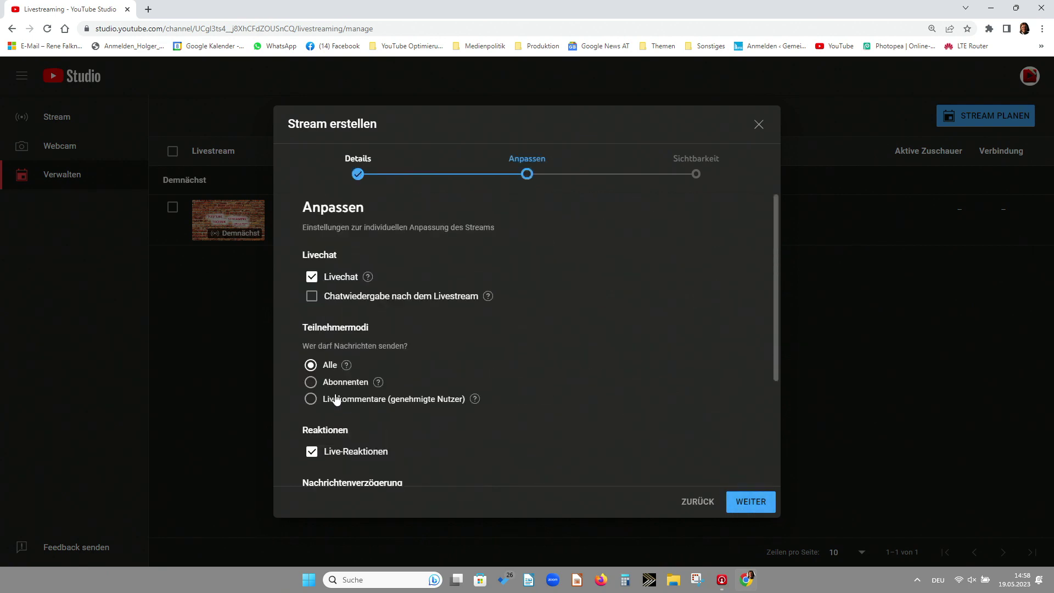
Step: Schedule Test Livestream 2 publicly for 19.05.2023 at 15:15 and finish creating it
{"action": "scroll", "coordinate": [337, 400], "scroll_direction": "down", "scroll_amount": 3}
{"action": "scroll", "coordinate": [336, 364], "scroll_direction": "up", "scroll_amount": 3}
{"action": "scroll", "coordinate": [585, 439], "scroll_direction": "down", "scroll_amount": 5}
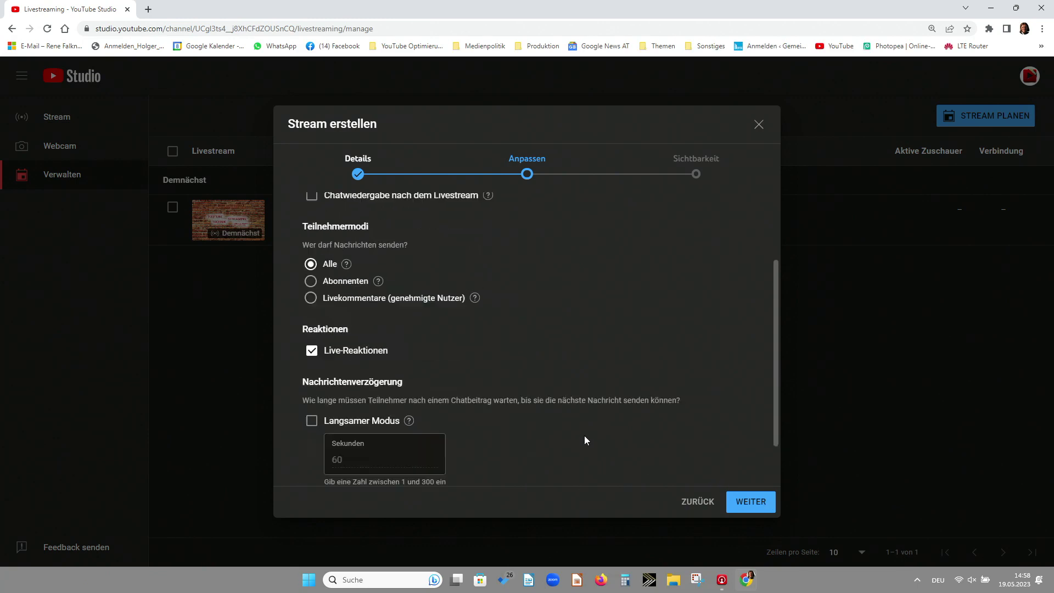
{"action": "left_click", "coordinate": [746, 506]}
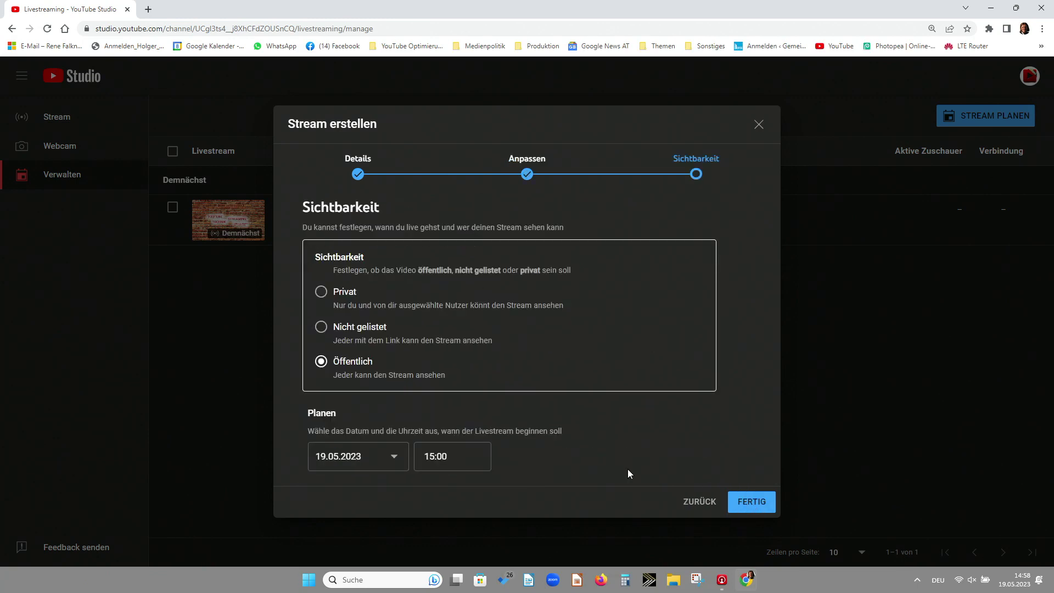
{"action": "left_click", "coordinate": [442, 458]}
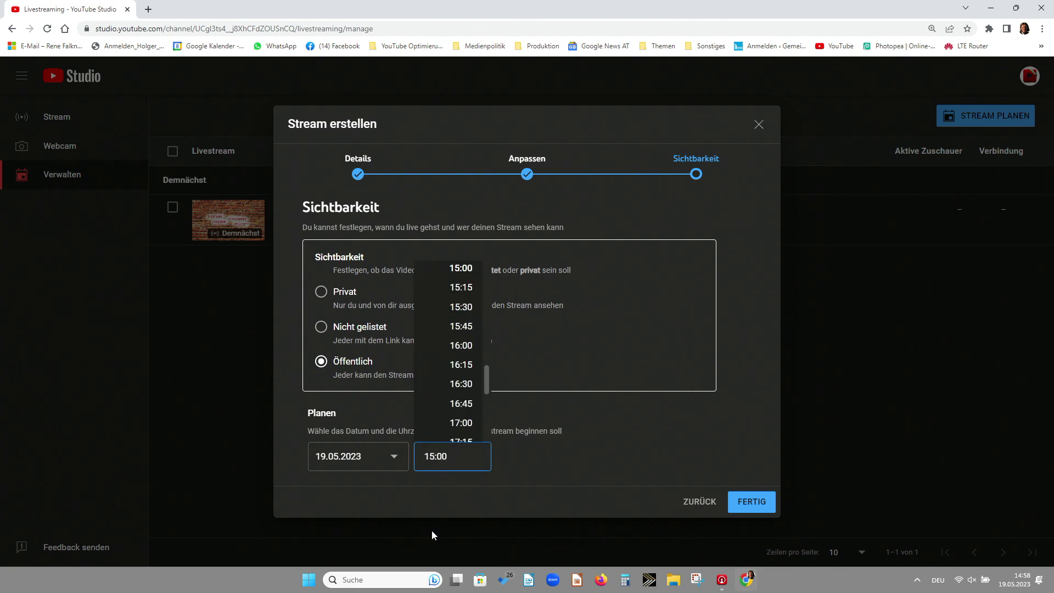
{"action": "left_click", "coordinate": [447, 457]}
{"action": "left_click", "coordinate": [447, 458]}
{"action": "left_click", "coordinate": [755, 500]}
{"action": "left_click", "coordinate": [755, 501]}
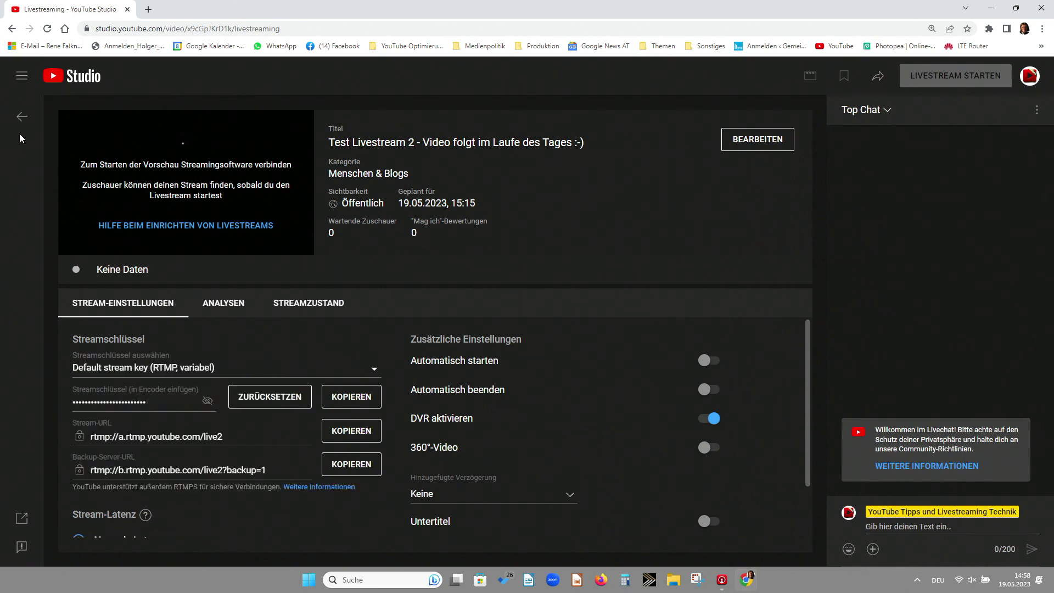
Step: Return to the reloaded stream list and start scheduling another stream
{"action": "left_click", "coordinate": [18, 119]}
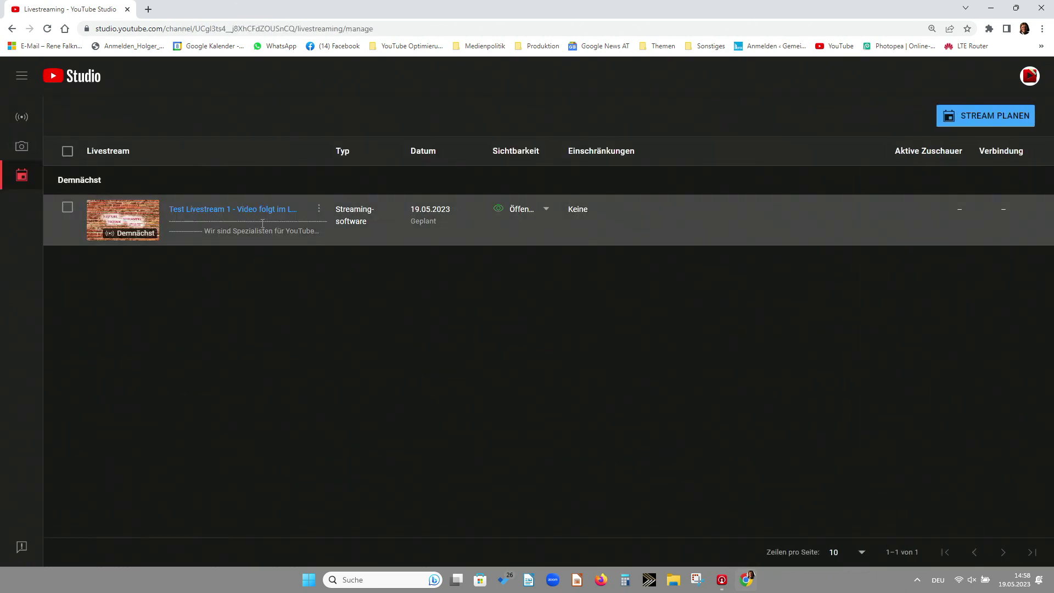
{"action": "left_click", "coordinate": [47, 29]}
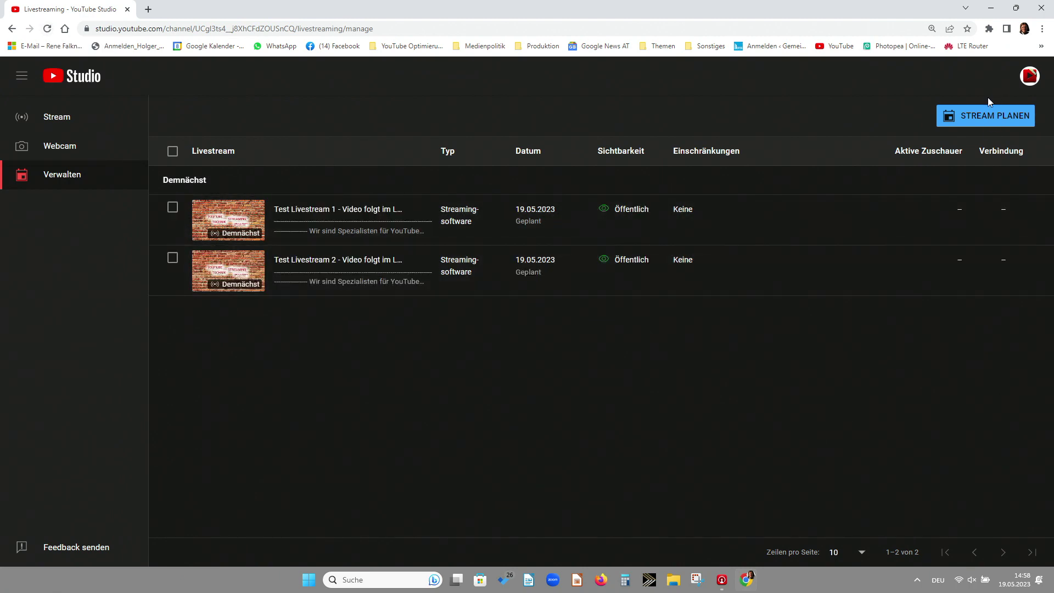
{"action": "left_click", "coordinate": [991, 116]}
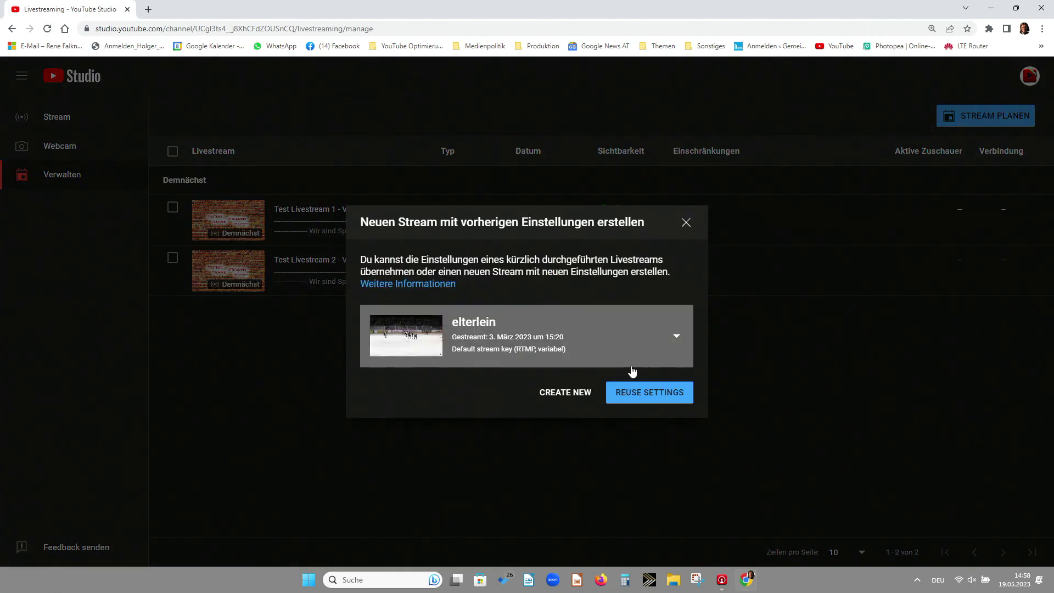
Step: Start Test Livestream 3 with fresh settings, pasting and renumbering the title, not made for kids
{"action": "left_click", "coordinate": [575, 393]}
{"action": "left_click", "coordinate": [327, 253]}
{"action": "right_click", "coordinate": [327, 253]}
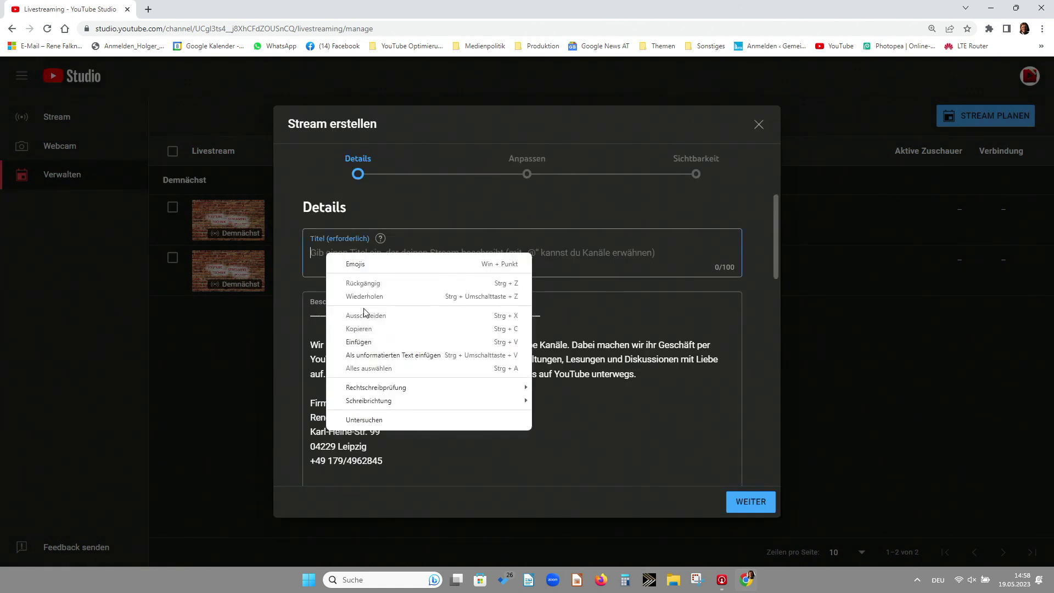
{"action": "left_click", "coordinate": [357, 342]}
{"action": "left_click", "coordinate": [380, 252]}
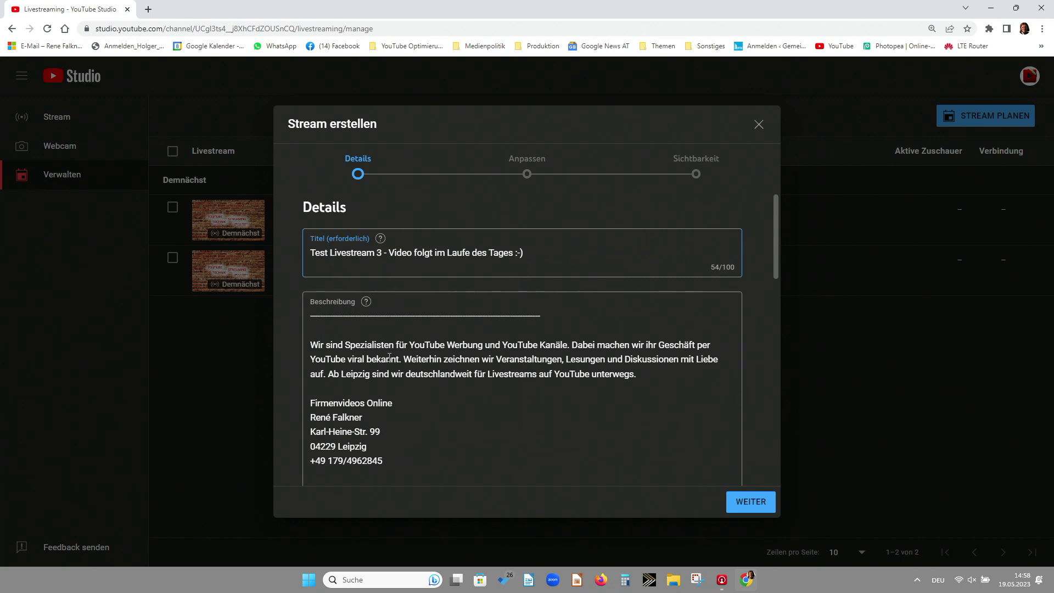
{"action": "scroll", "coordinate": [429, 350], "scroll_direction": "down", "scroll_amount": 10}
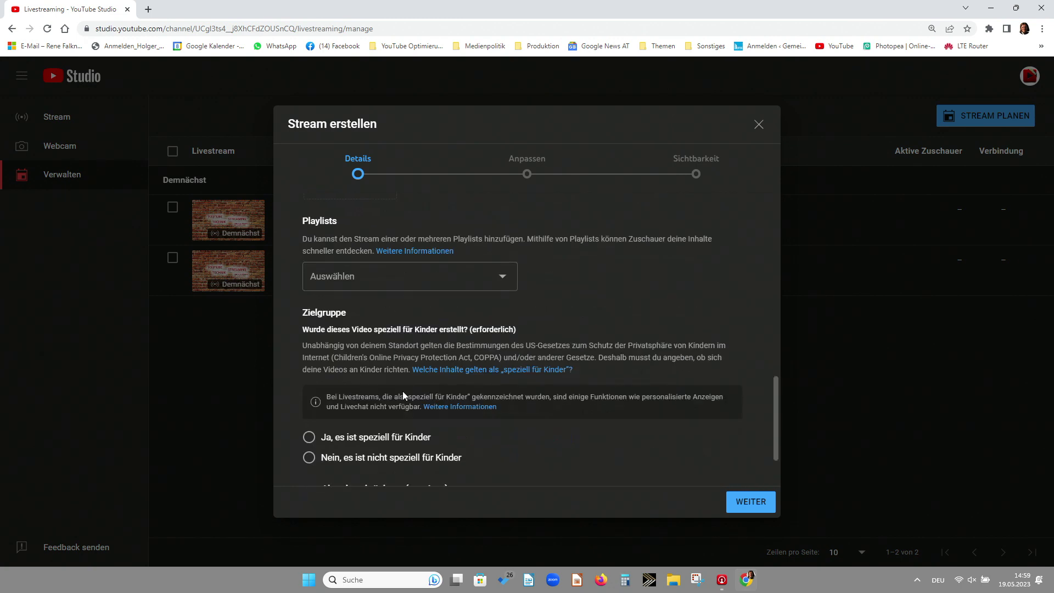
{"action": "scroll", "coordinate": [423, 378], "scroll_direction": "down", "scroll_amount": 1}
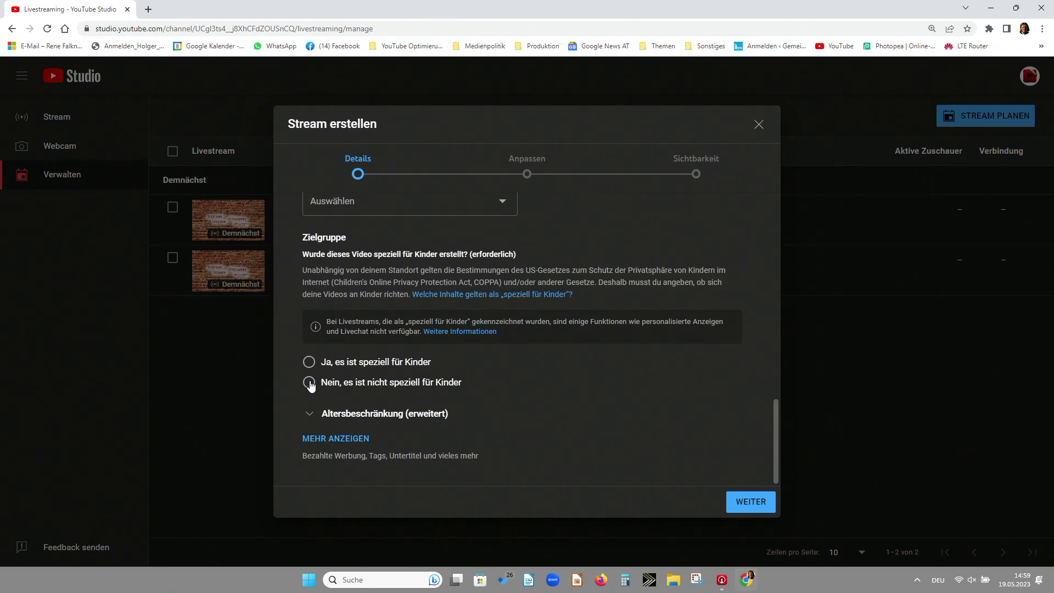
{"action": "left_click", "coordinate": [309, 383]}
{"action": "left_click", "coordinate": [744, 500]}
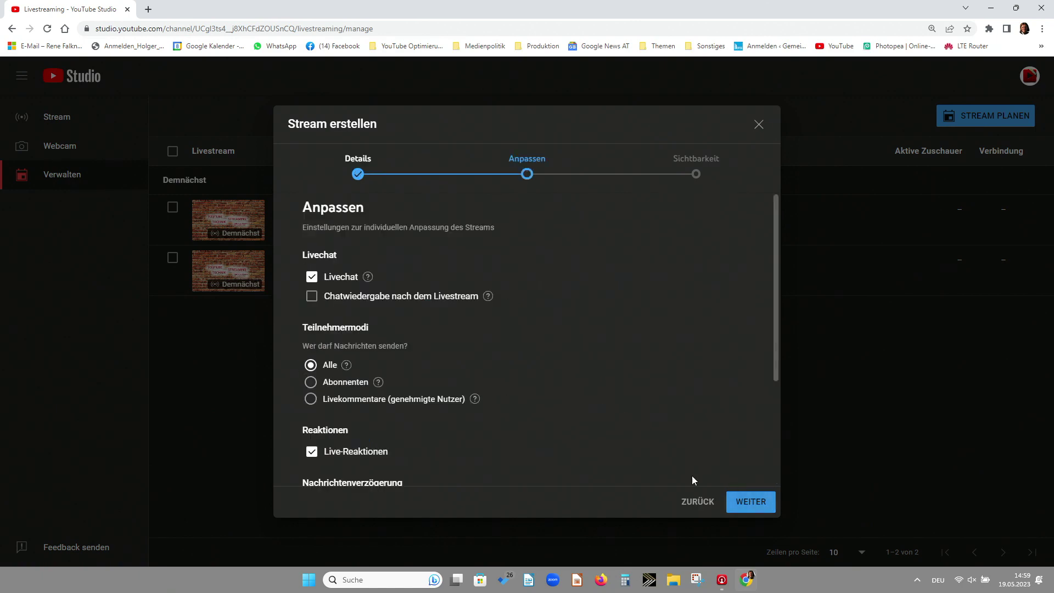
Step: Make it public with start time 15:20 on 19.05.2023 and finish creating it
{"action": "scroll", "coordinate": [576, 427], "scroll_direction": "down", "scroll_amount": 3}
{"action": "left_click", "coordinate": [744, 501]}
{"action": "left_click", "coordinate": [448, 458]}
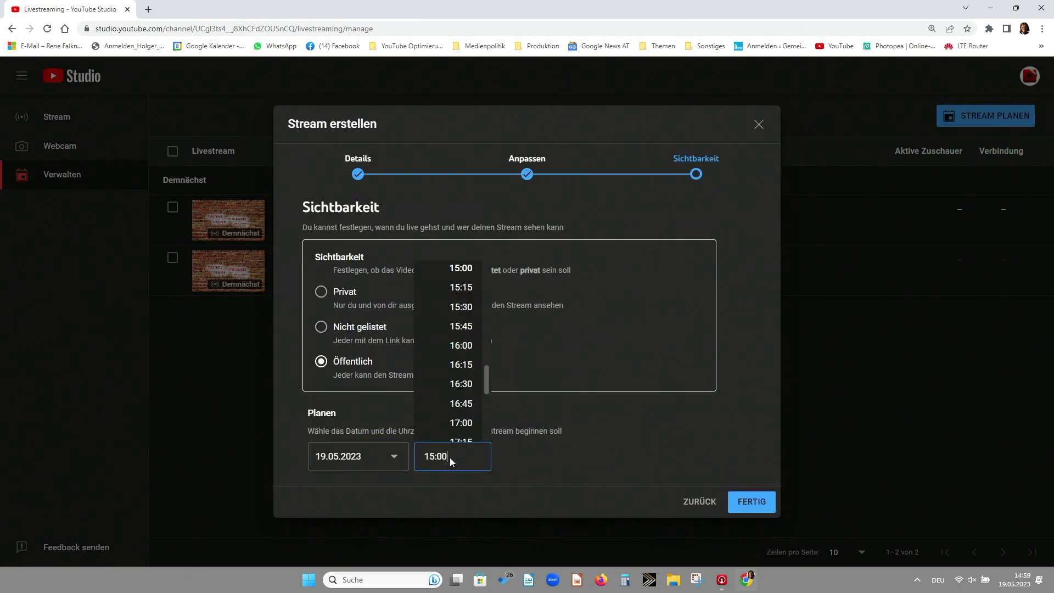
{"action": "left_click", "coordinate": [442, 456]}
{"action": "left_click_drag", "start_coordinate": [440, 456], "coordinate": [476, 456]}
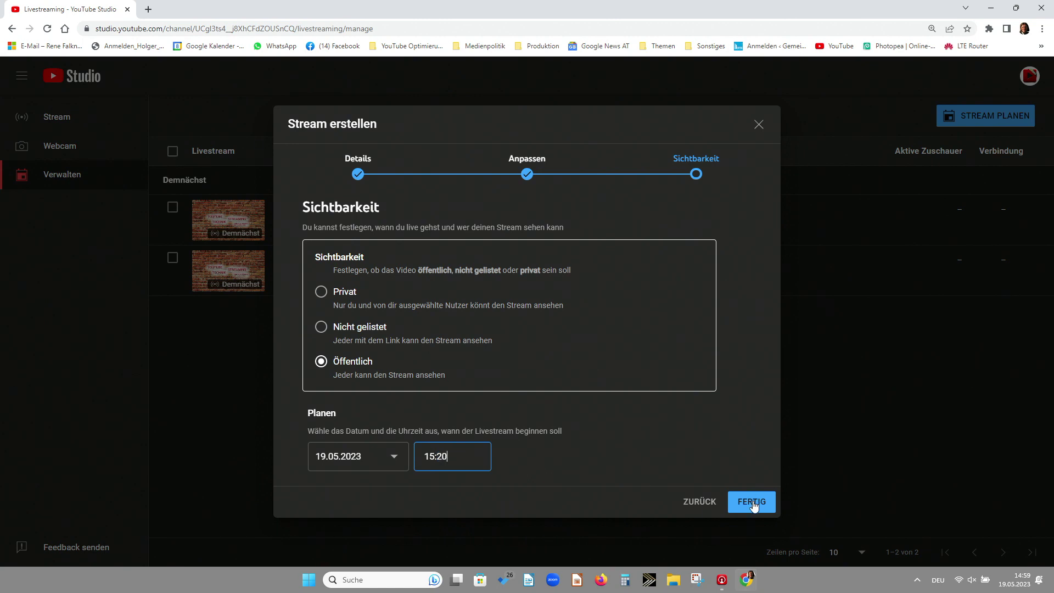
{"action": "left_click", "coordinate": [753, 502]}
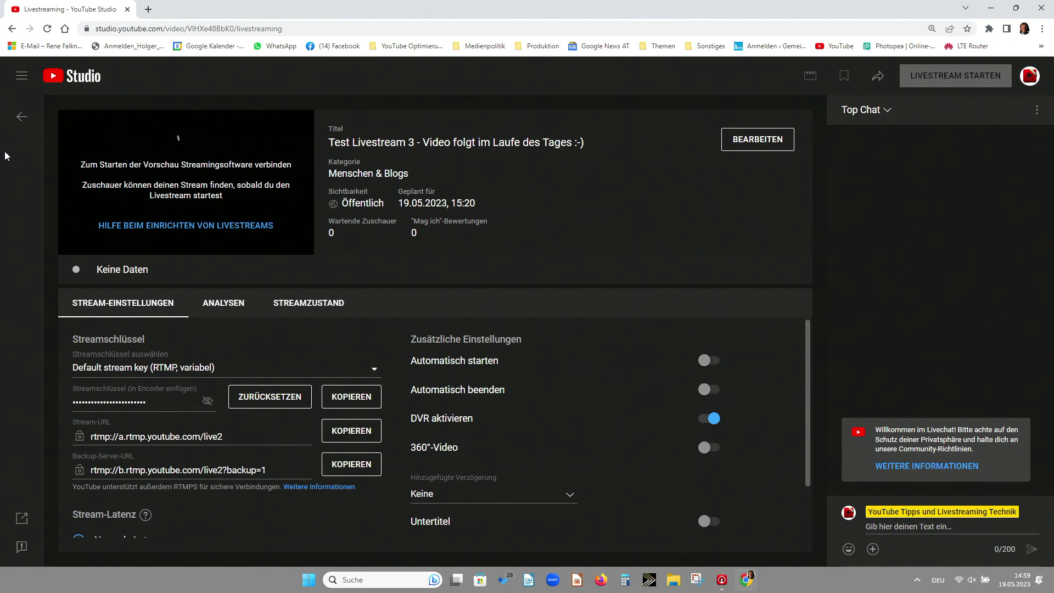
Step: Reveal and copy Test Livestream 1's stream key
{"action": "left_click", "coordinate": [22, 116]}
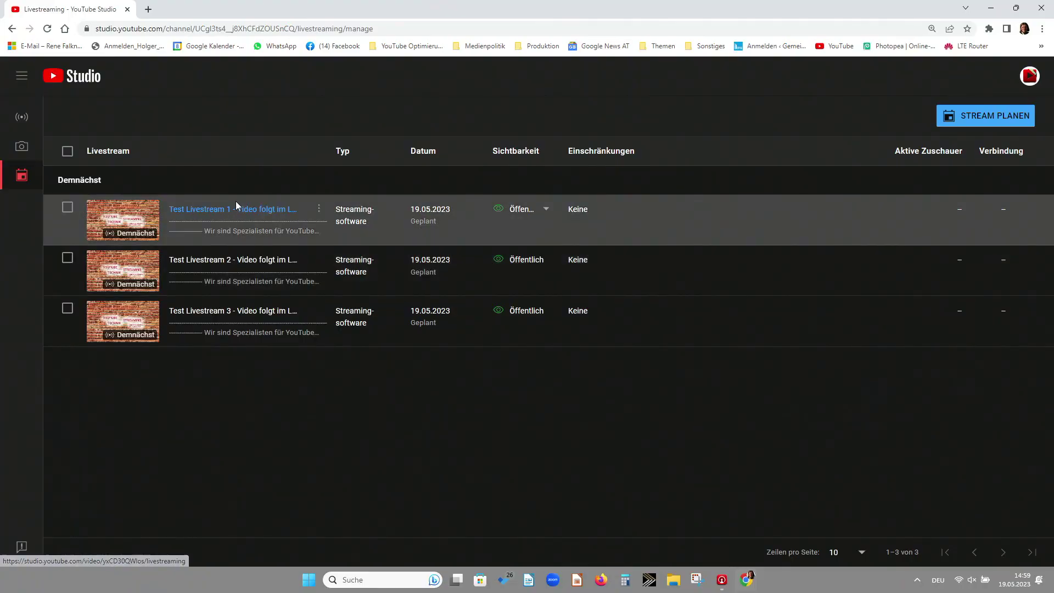
{"action": "left_click", "coordinate": [235, 206]}
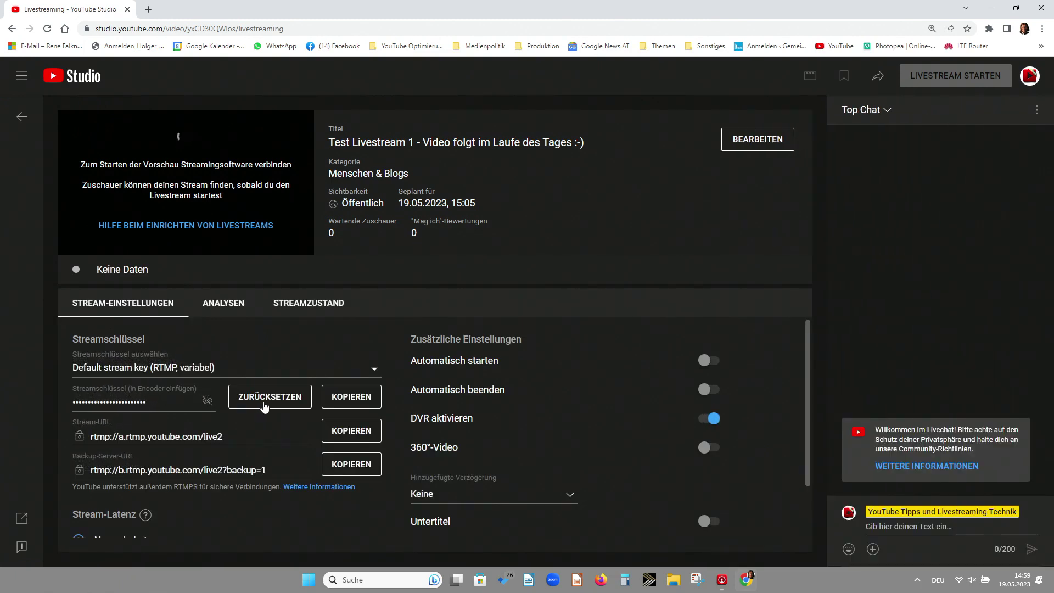
{"action": "left_click", "coordinate": [206, 401]}
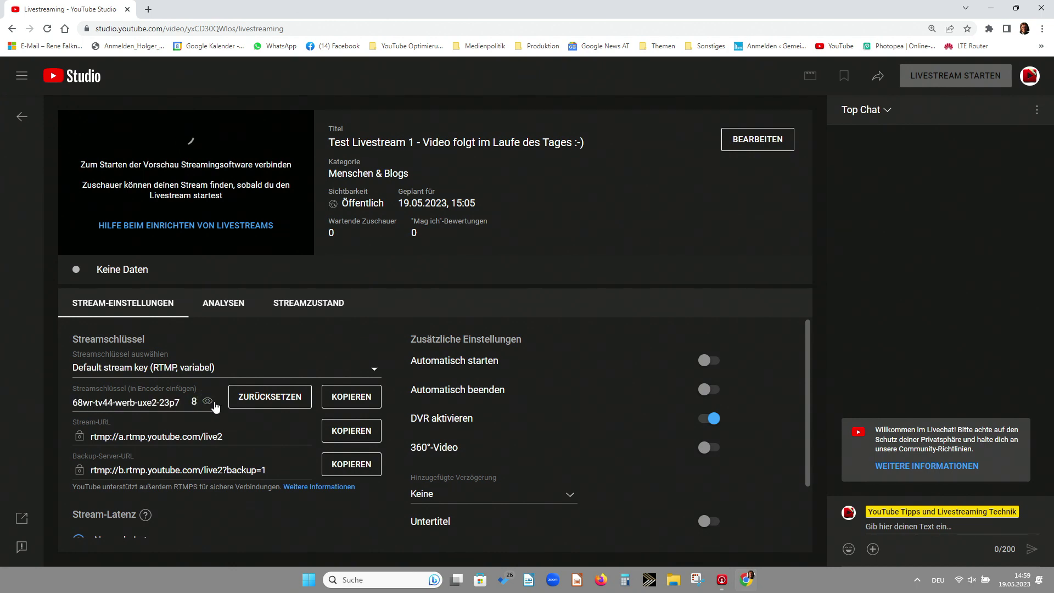
{"action": "left_click", "coordinate": [349, 397]}
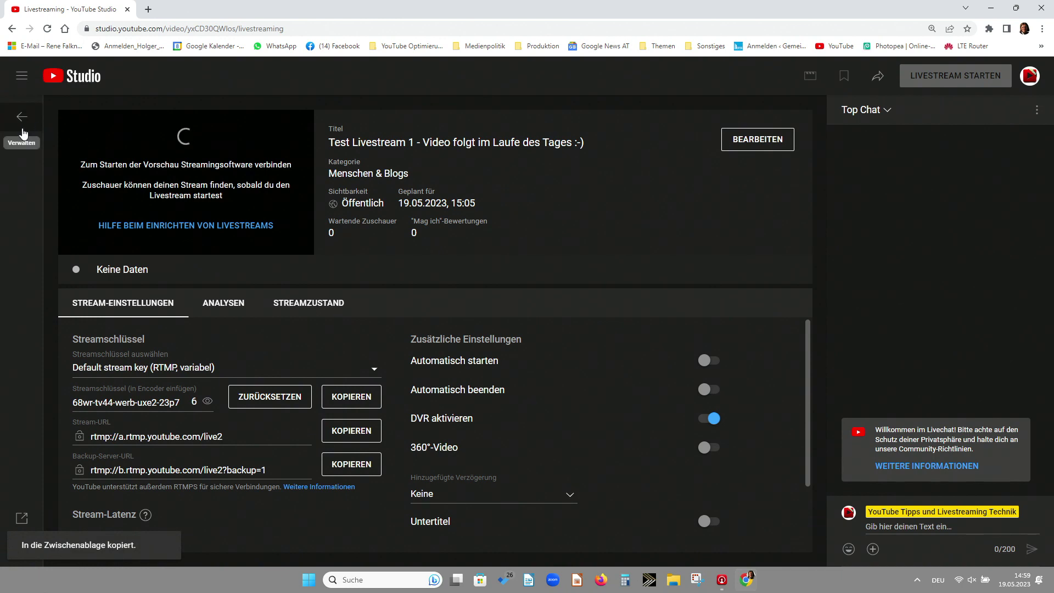
{"action": "left_click", "coordinate": [23, 131]}
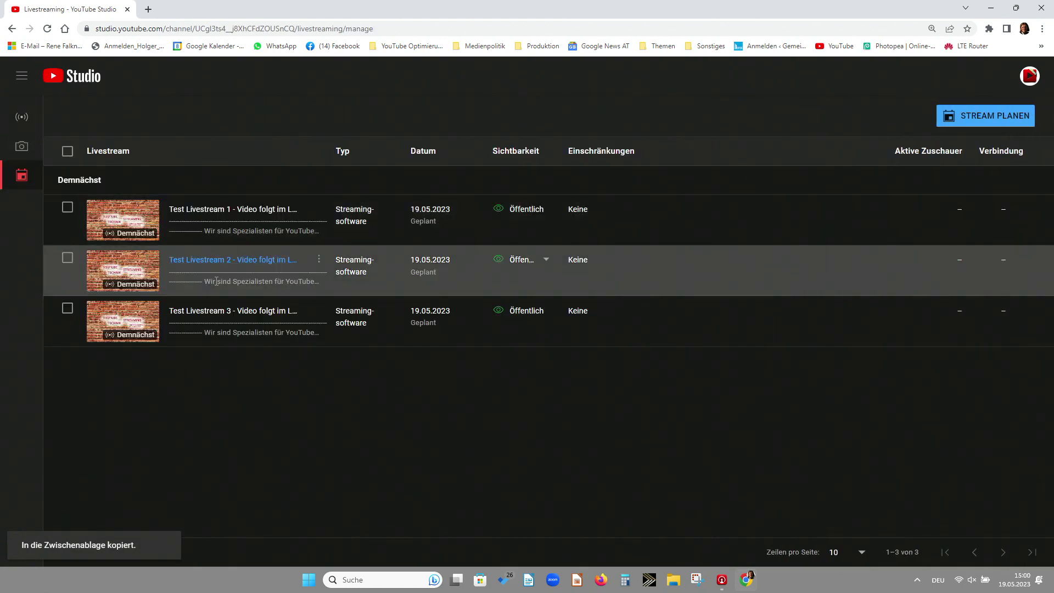
Step: Check that Test Livestream 2 and 3 show the same stream key, returning to the list
{"action": "left_click", "coordinate": [209, 260]}
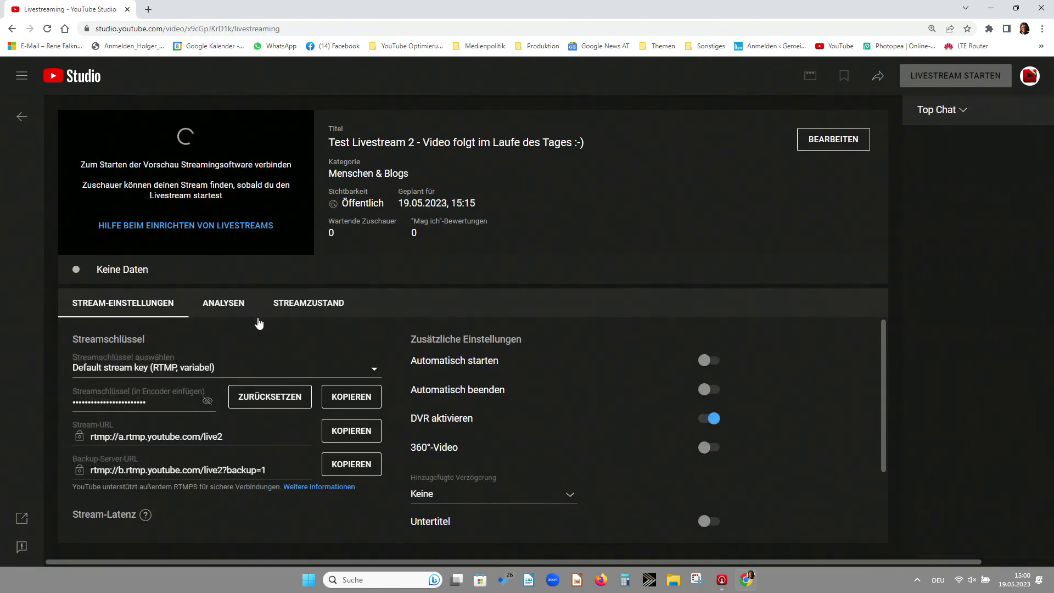
{"action": "left_click", "coordinate": [207, 400]}
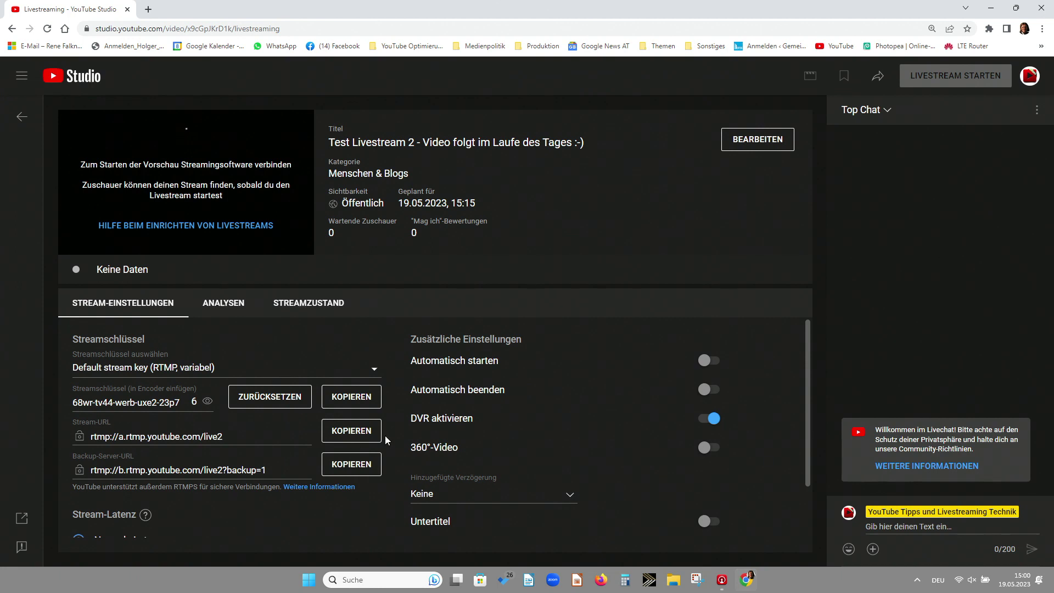
{"action": "left_click", "coordinate": [22, 117]}
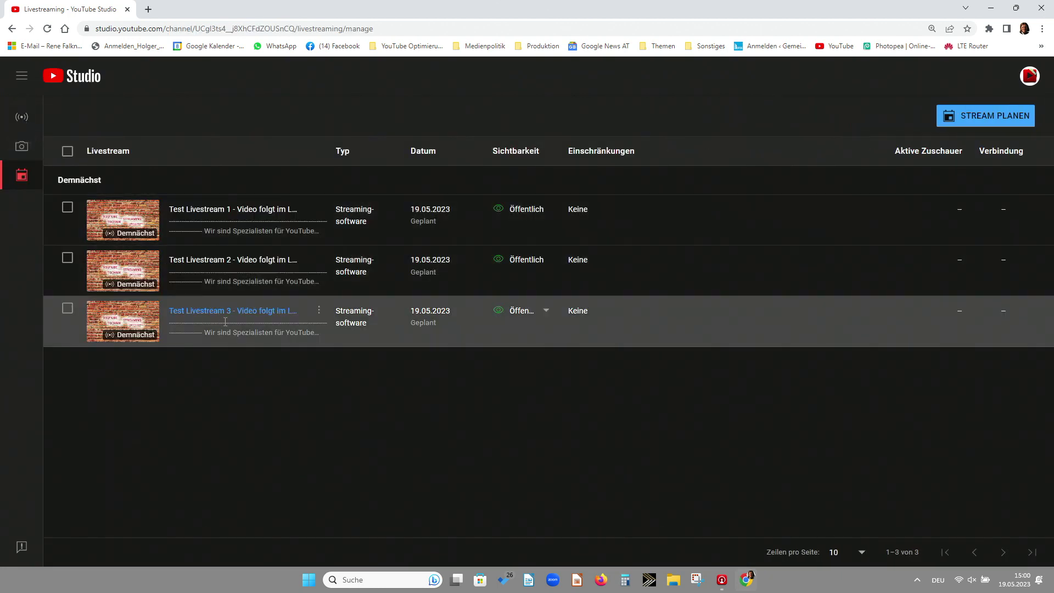
{"action": "left_click", "coordinate": [225, 312]}
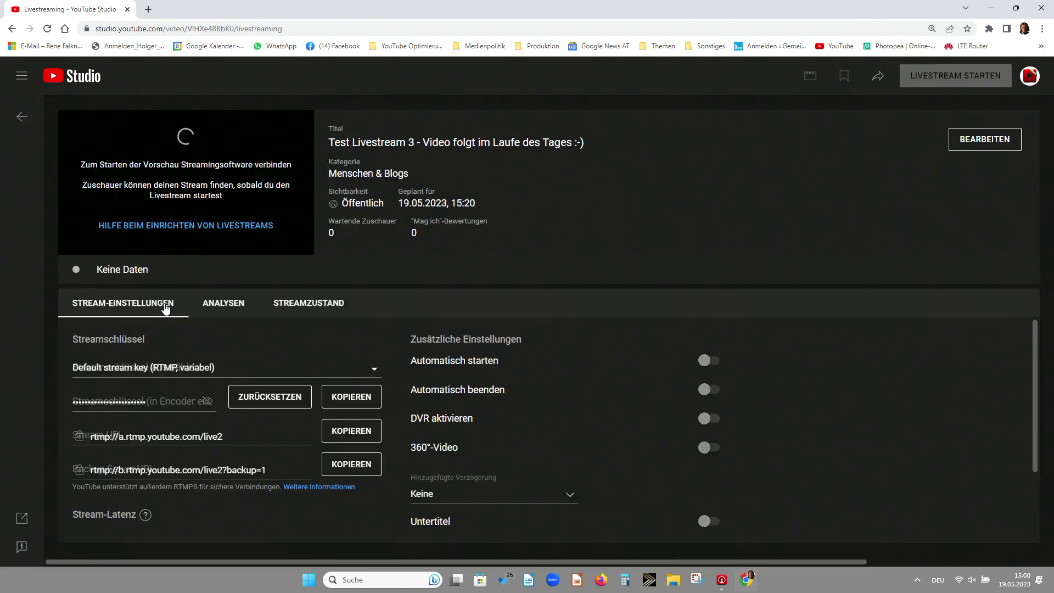
{"action": "left_click", "coordinate": [207, 401]}
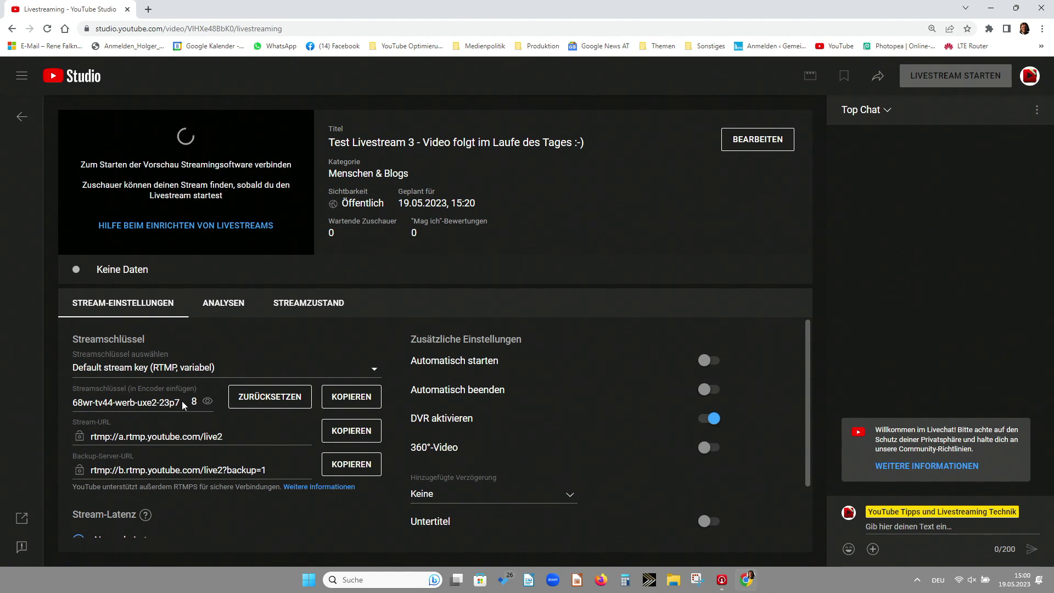
{"action": "left_click", "coordinate": [21, 117]}
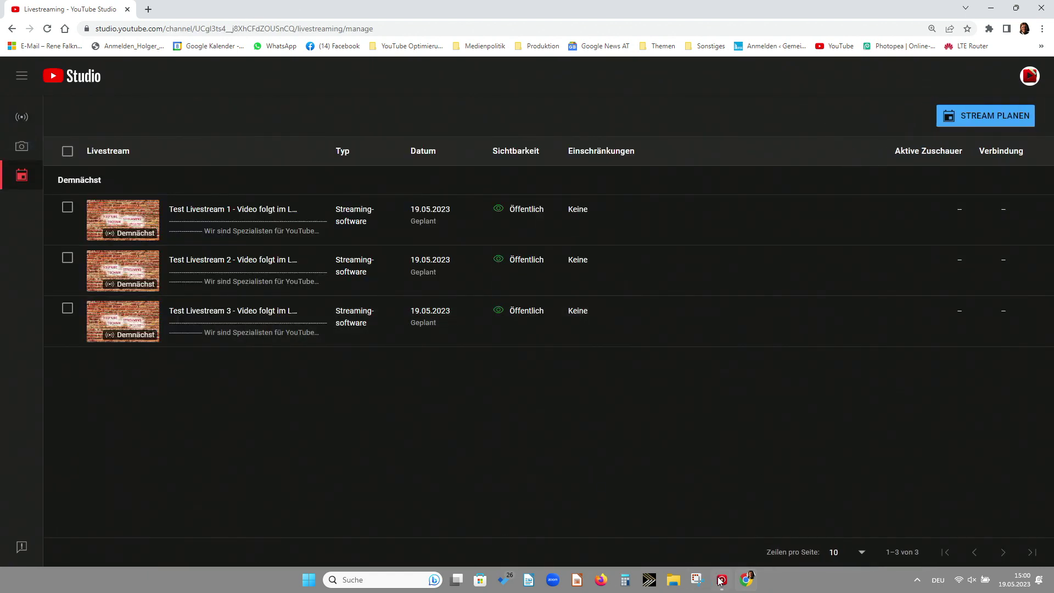
{"action": "mouse_move", "coordinate": [721, 580]}
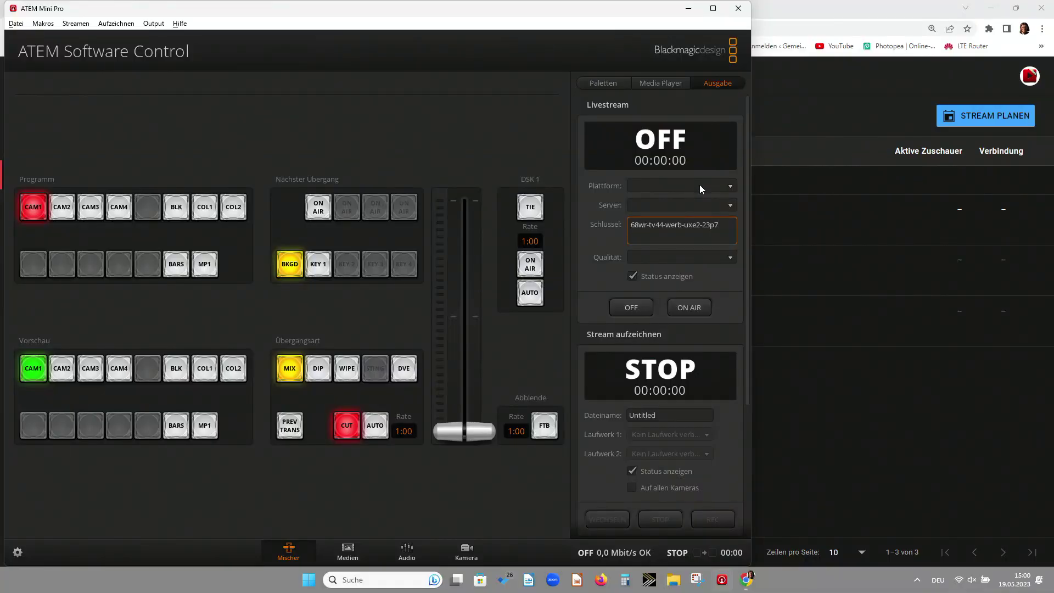
Step: Set ATEM's output to YouTube with the pasted stream key at Streaming Medium quality, and go on air
{"action": "left_click", "coordinate": [699, 184]}
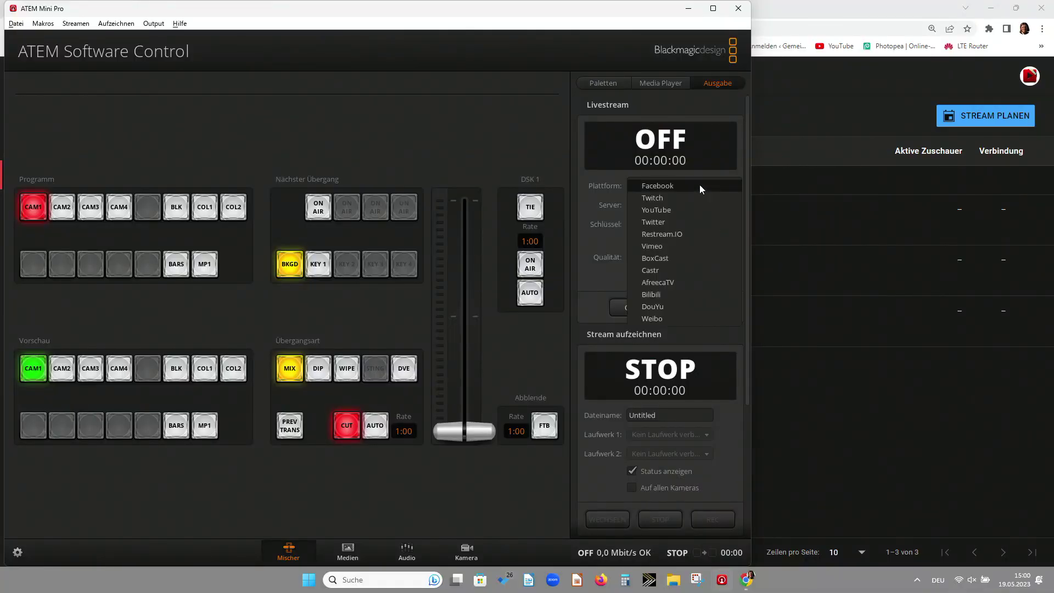
{"action": "left_click", "coordinate": [672, 206]}
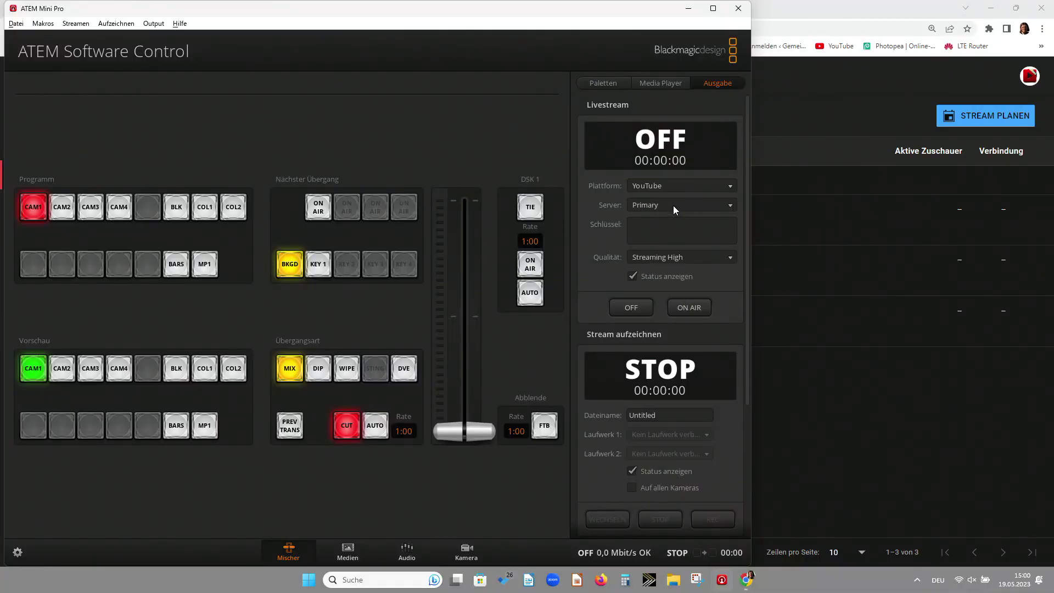
{"action": "left_click", "coordinate": [674, 220]}
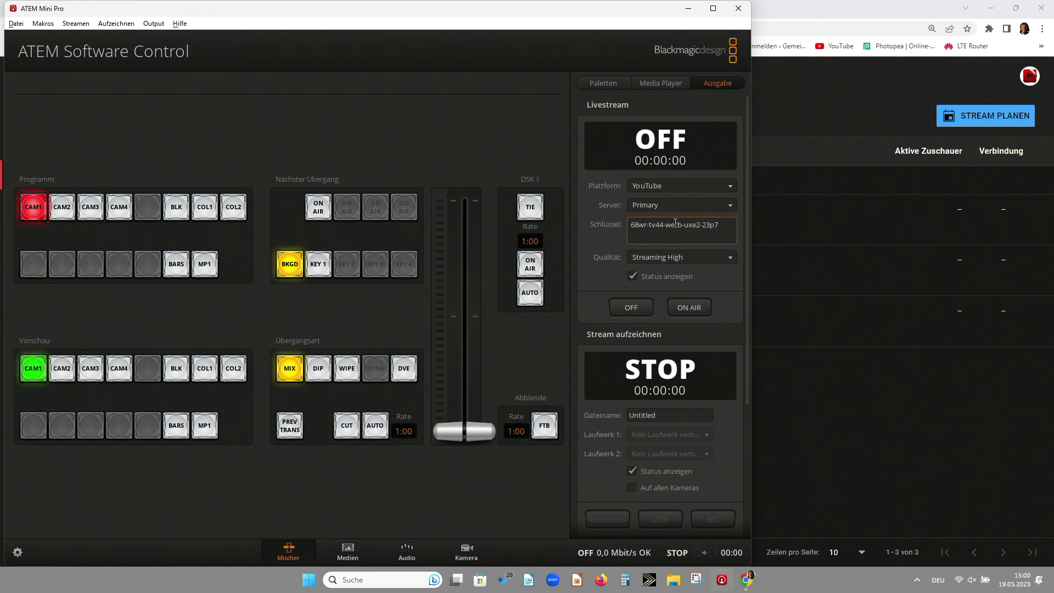
{"action": "left_click", "coordinate": [695, 258]}
{"action": "left_click", "coordinate": [684, 269]}
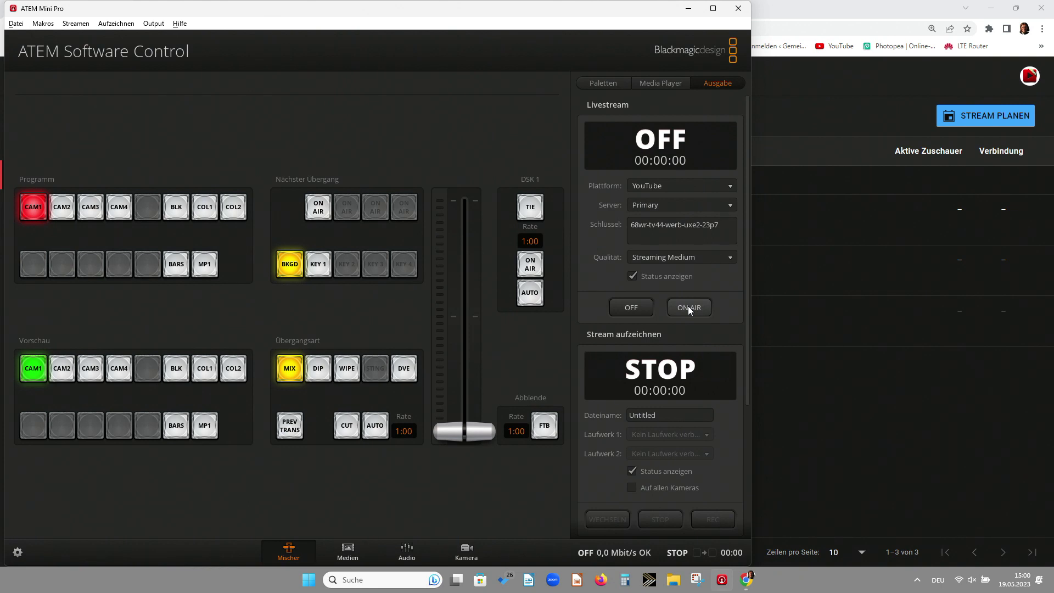
{"action": "left_click", "coordinate": [690, 310]}
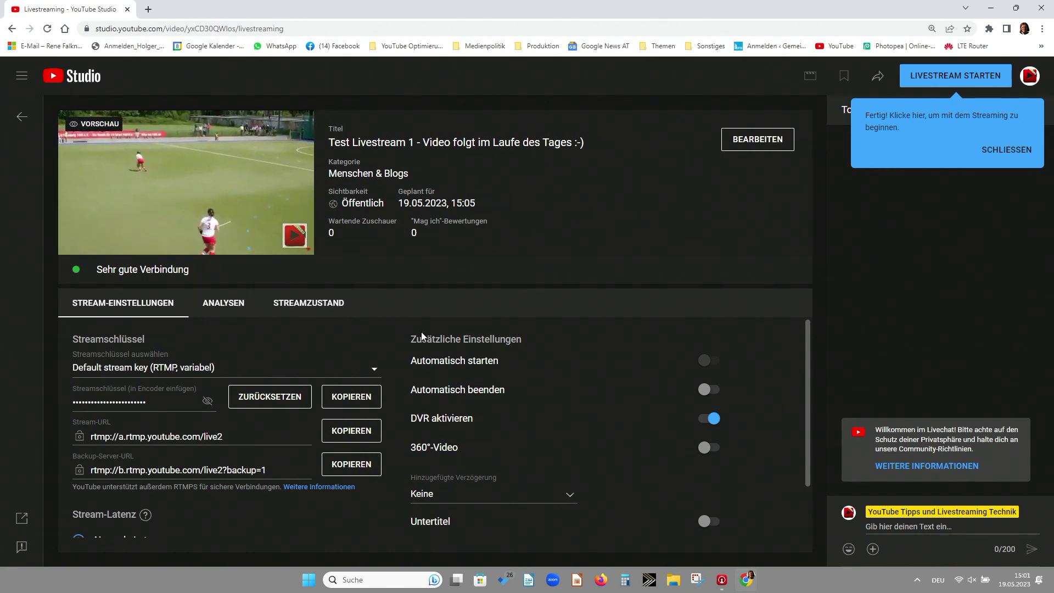
Step: After checking Test Livestream 1's preview, go back and open Test Livestream 2's control page
{"action": "left_click", "coordinate": [23, 116]}
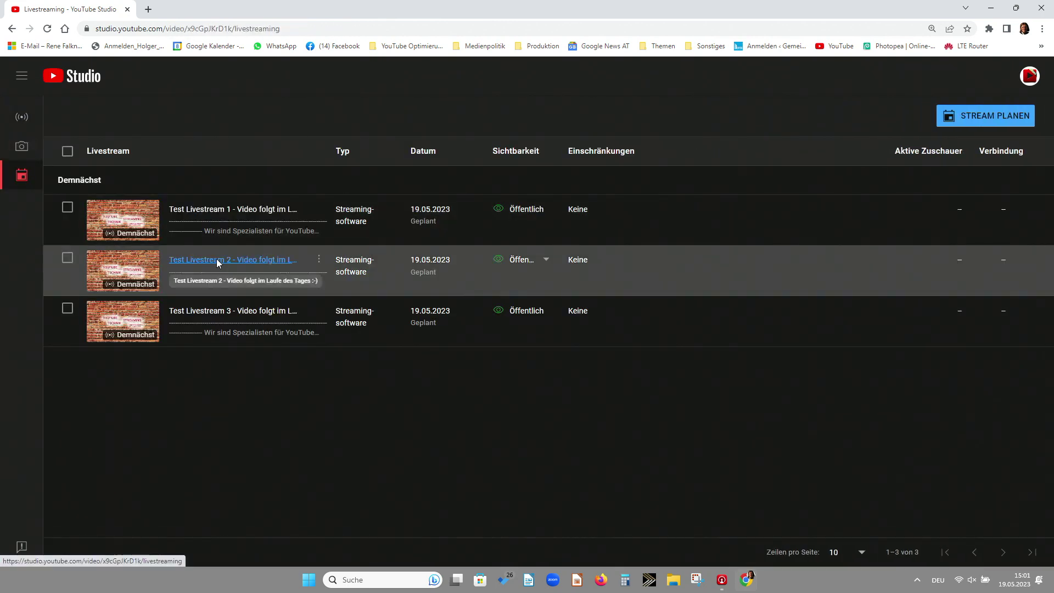
{"action": "left_click", "coordinate": [216, 262]}
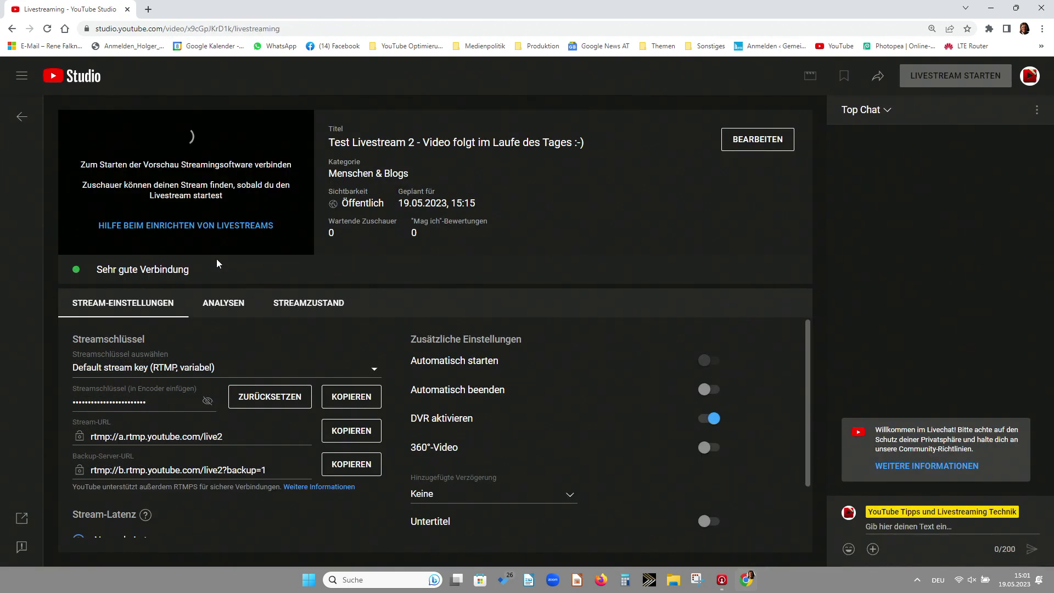
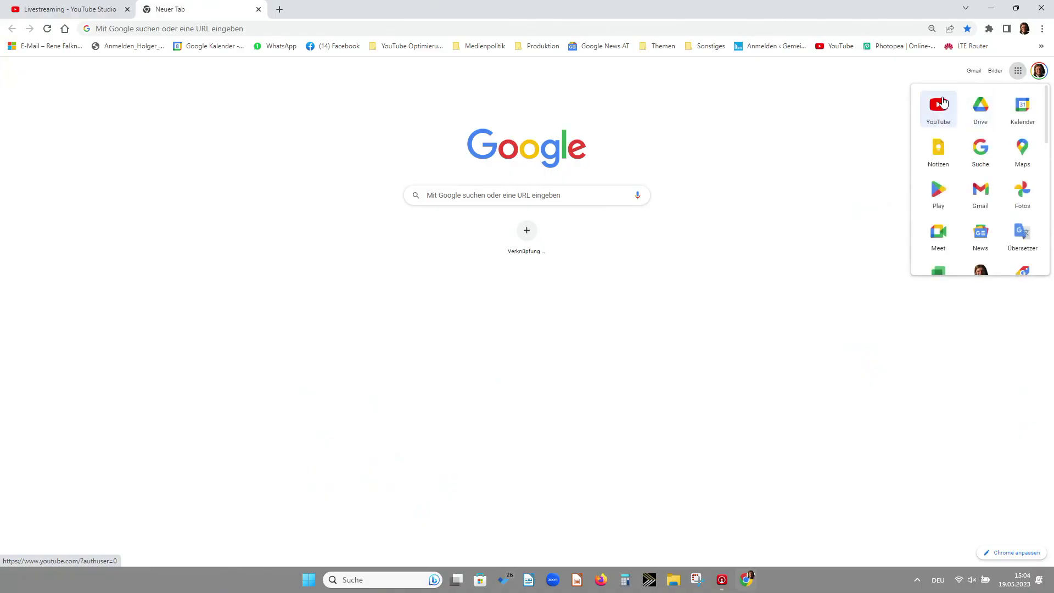
Step: Open YouTube in the new tab and go to your own channel page
{"action": "left_click", "coordinate": [953, 100]}
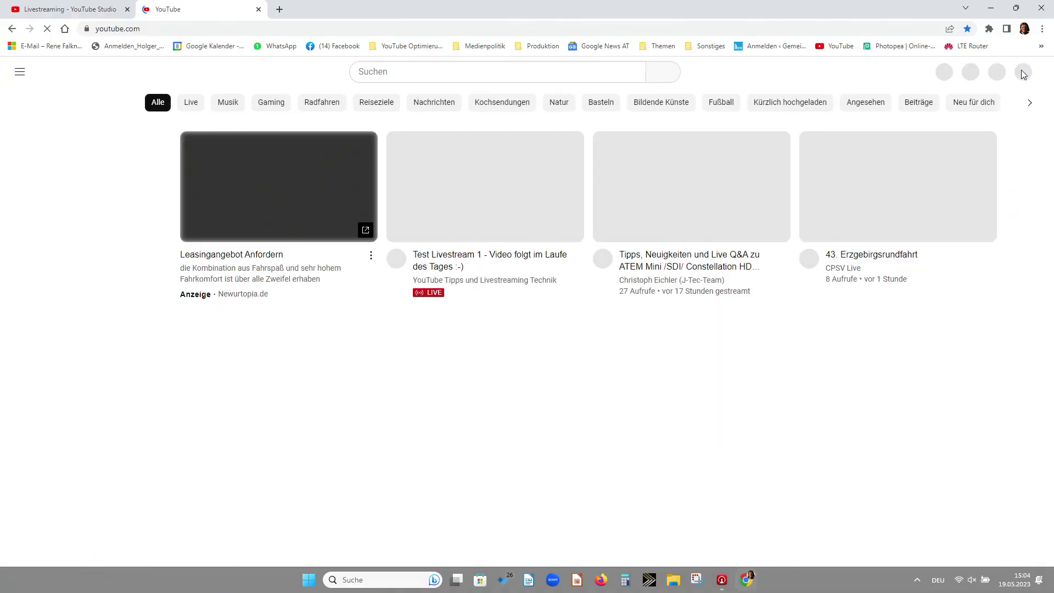
{"action": "left_click", "coordinate": [1020, 71]}
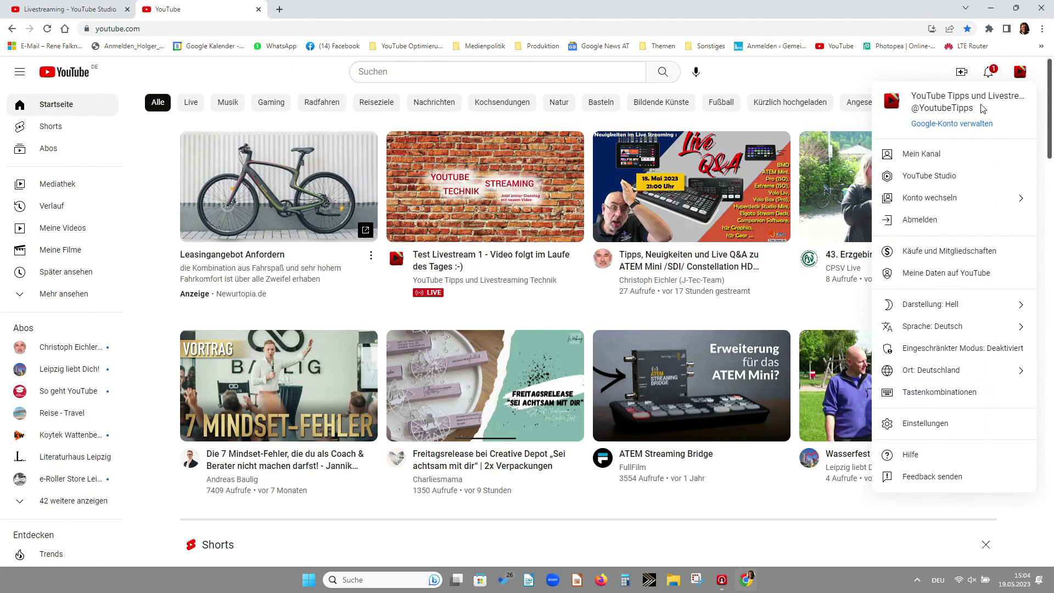
{"action": "left_click", "coordinate": [927, 153]}
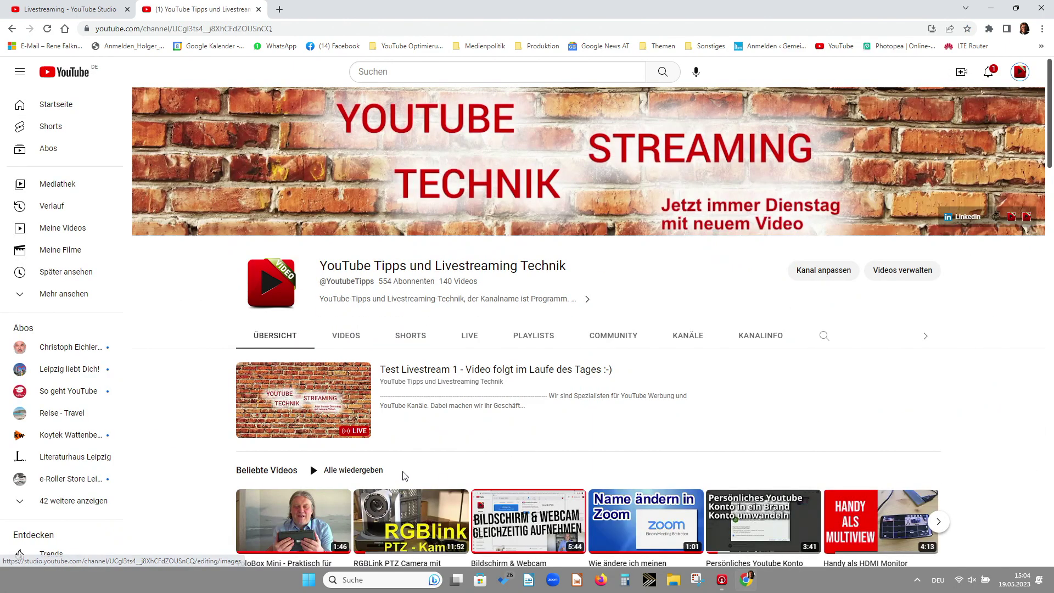
Step: Like the live Test Livestream 1 video, then return to the Studio tab
{"action": "left_click", "coordinate": [419, 373]}
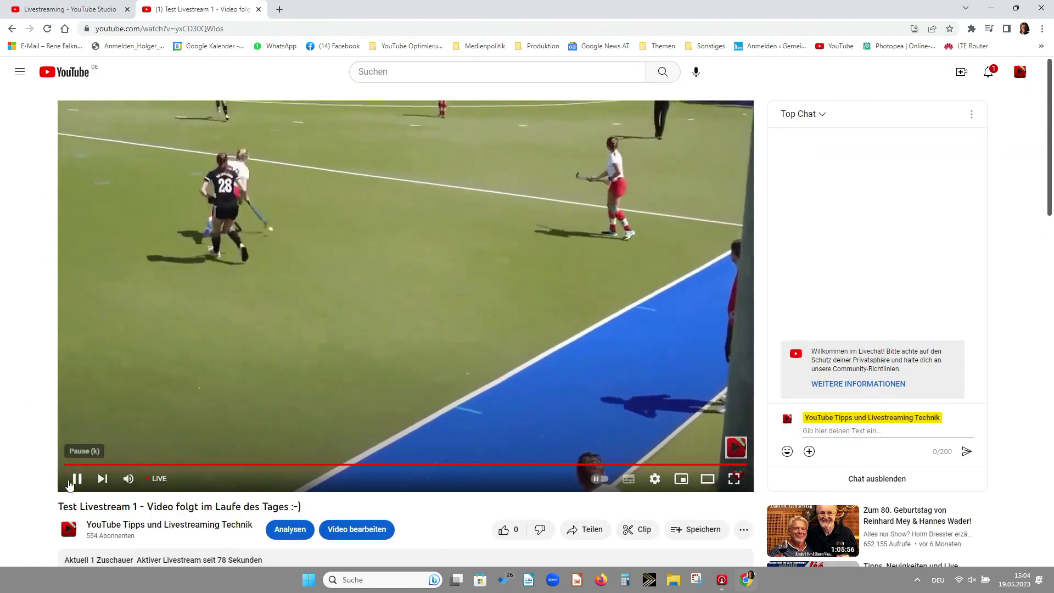
{"action": "left_click", "coordinate": [511, 529]}
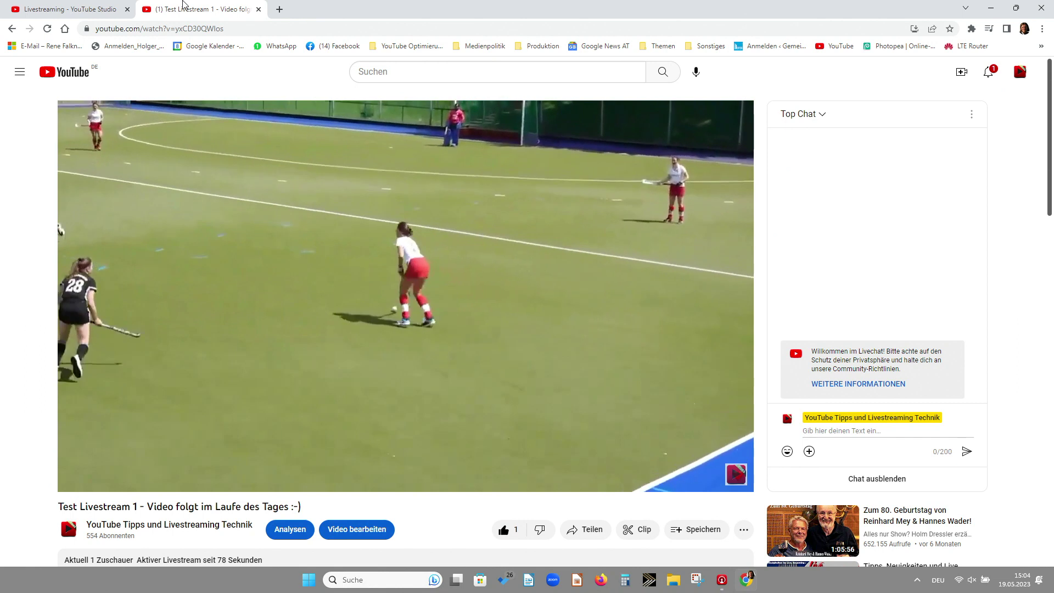
{"action": "left_click", "coordinate": [130, 525]}
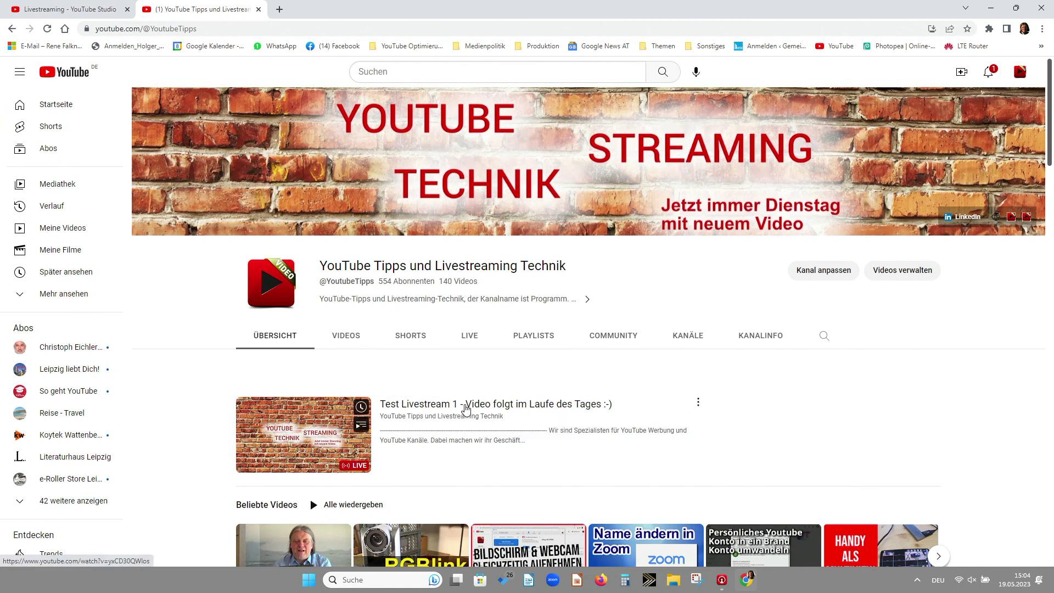
{"action": "left_click", "coordinate": [43, 11]}
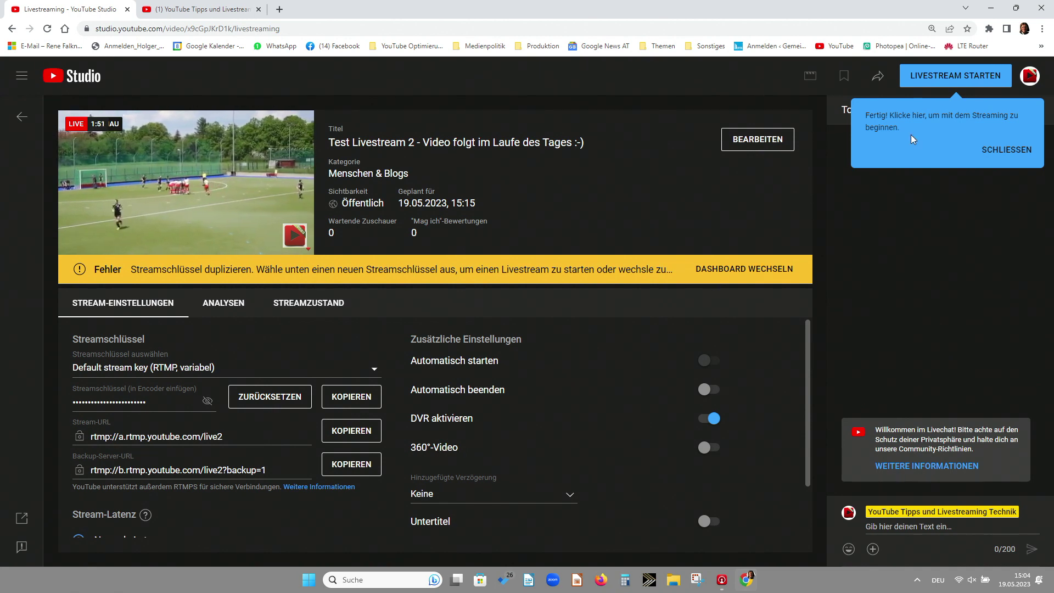
Step: Start broadcasting Test Livestream 2 and view it on the YouTube channel tab
{"action": "left_click", "coordinate": [955, 77]}
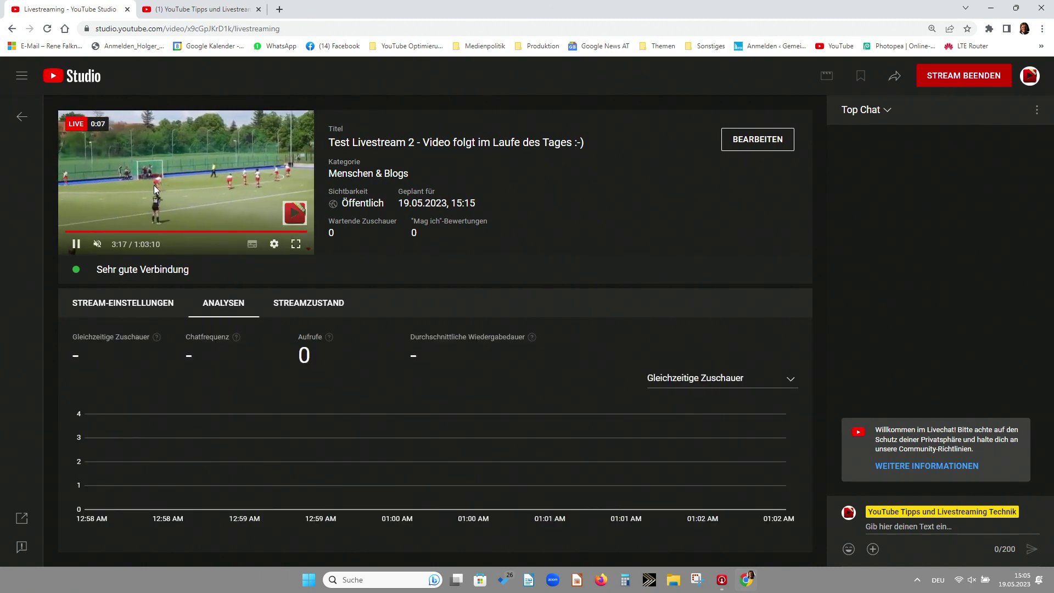
{"action": "left_click", "coordinate": [185, 12]}
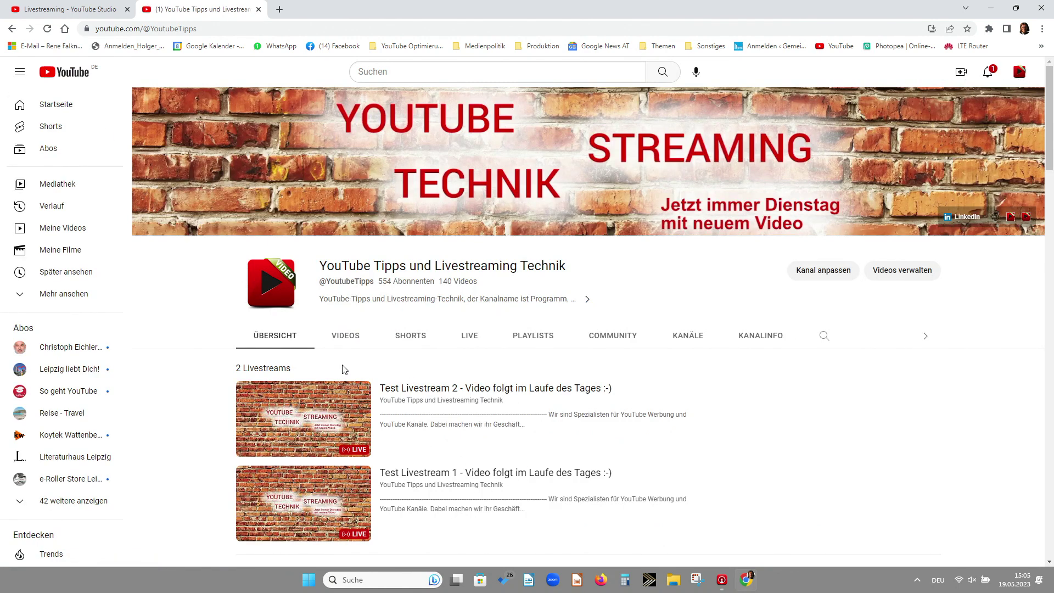
Step: Watch the live Test Livestream 2 on YouTube, then return to the Studio control room
{"action": "left_click", "coordinate": [415, 391]}
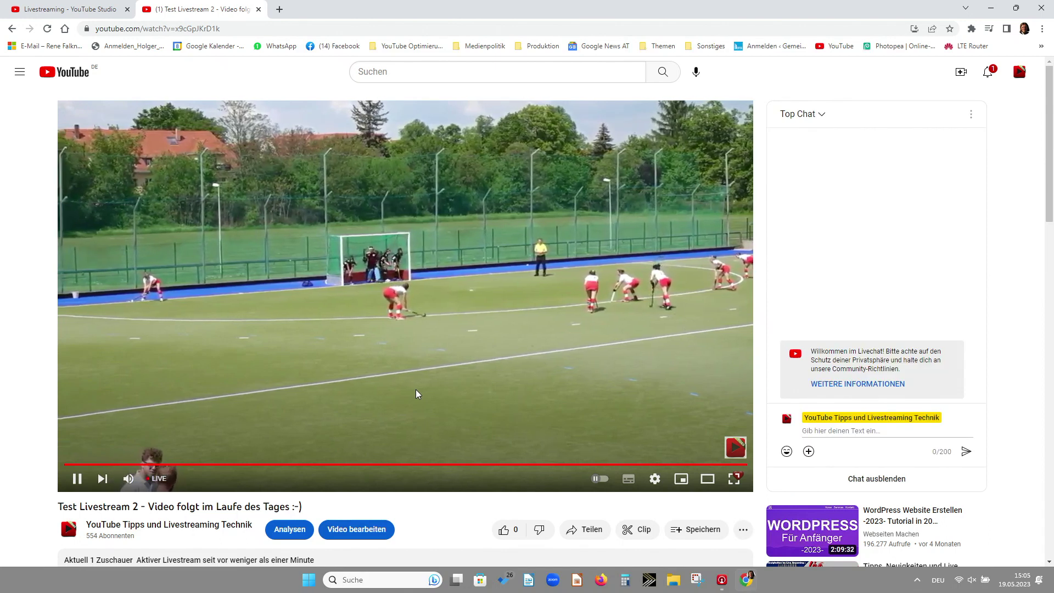
{"action": "left_click", "coordinate": [16, 6]}
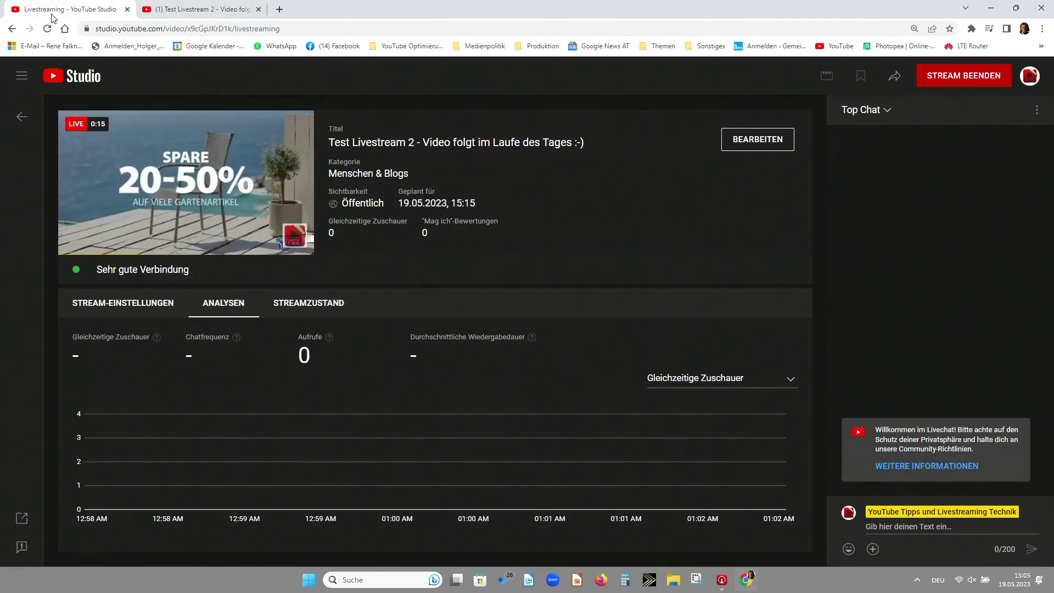
{"action": "mouse_move", "coordinate": [215, 149]}
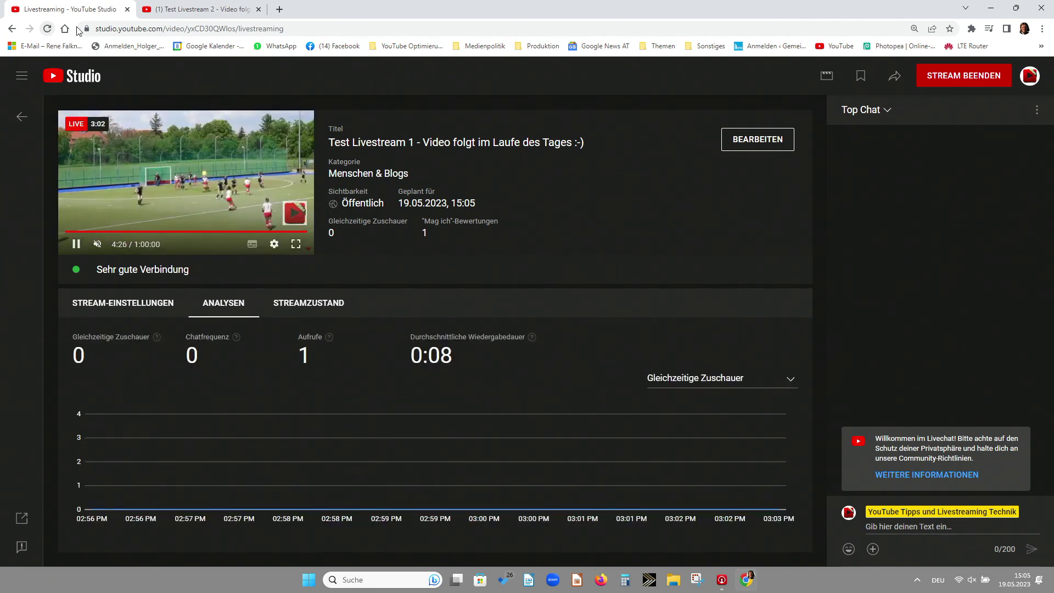
Step: On YouTube, open Test Livestream 1 from the channel page
{"action": "left_click", "coordinate": [195, 9]}
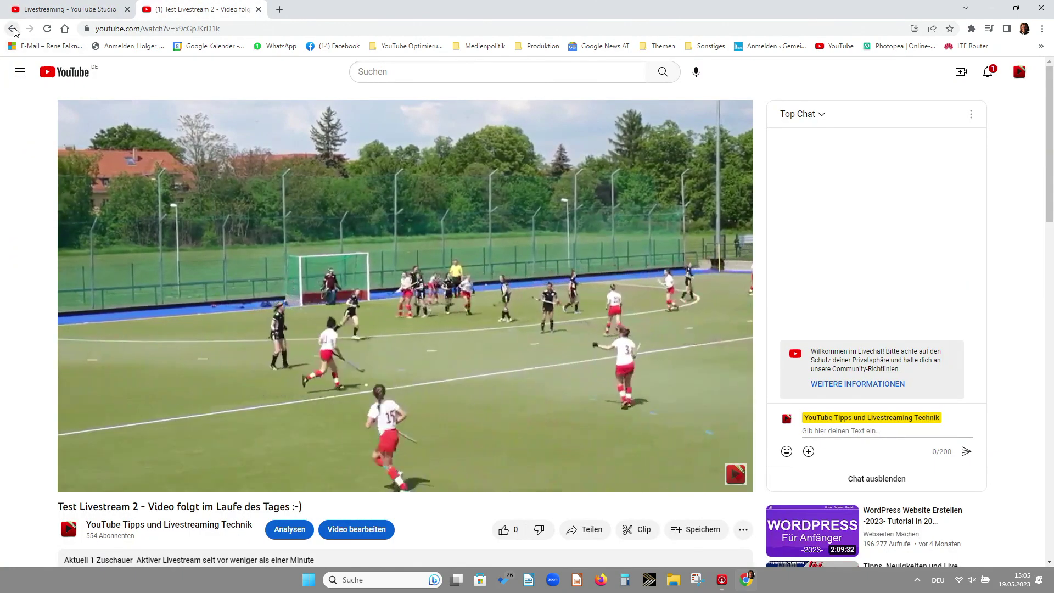
{"action": "left_click", "coordinate": [147, 530]}
{"action": "left_click", "coordinate": [411, 507]}
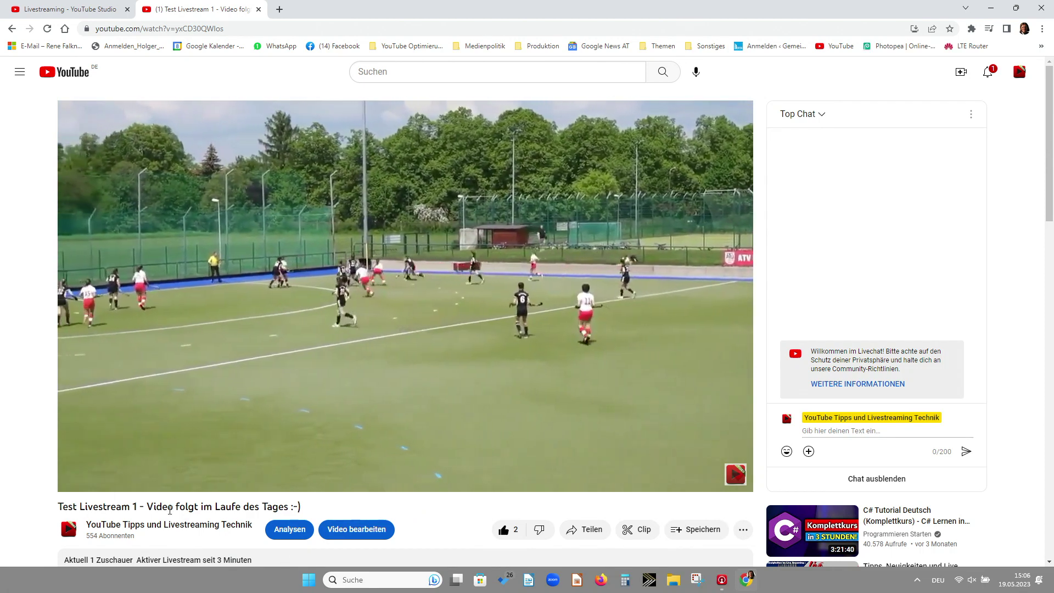
Step: Back in Studio, open Test Livestream 1's control room from the livestream list
{"action": "left_click", "coordinate": [81, 9]}
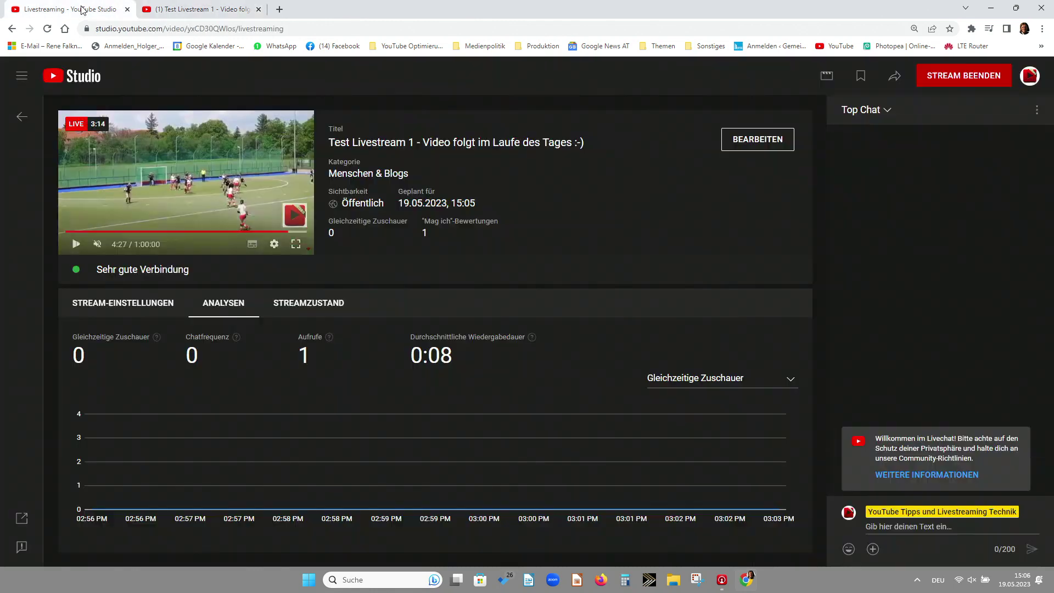
{"action": "left_click", "coordinate": [22, 117]}
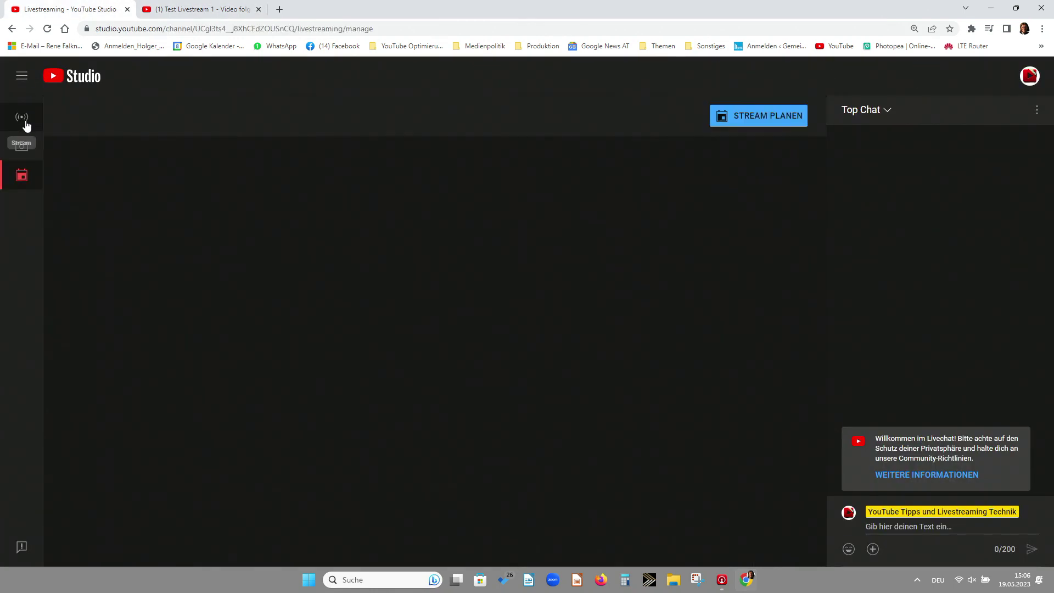
{"action": "left_click", "coordinate": [207, 209]}
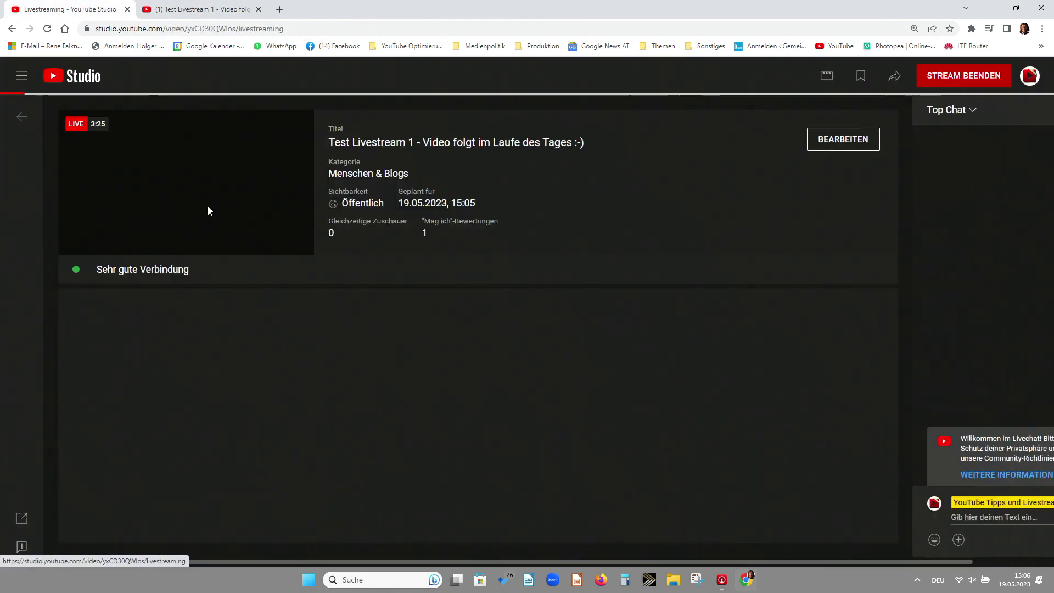
Step: End the Test Livestream 1 broadcast and dismiss the stream summary
{"action": "left_click", "coordinate": [970, 77]}
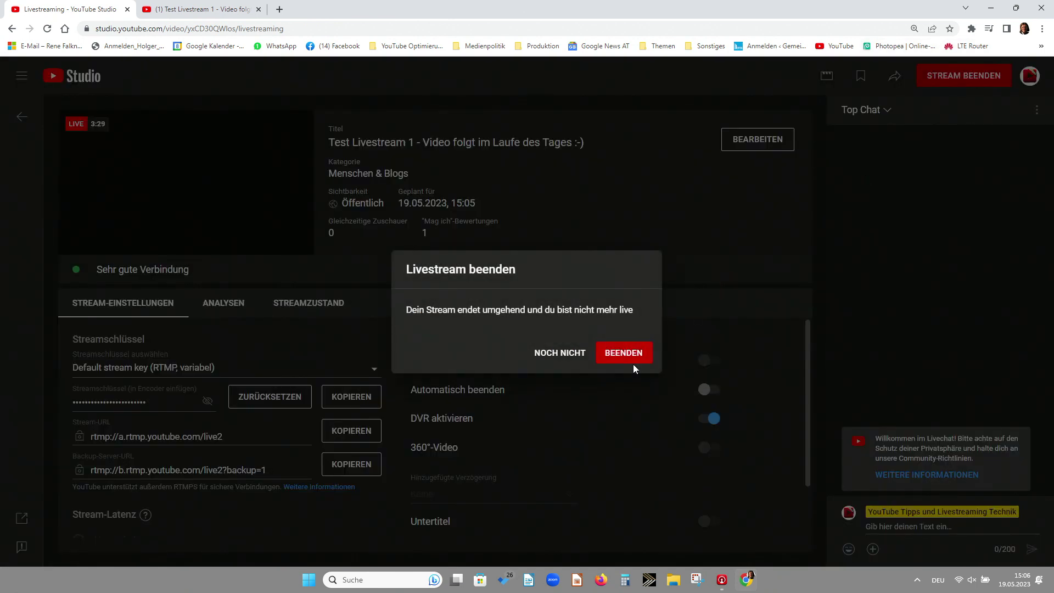
{"action": "left_click", "coordinate": [616, 355]}
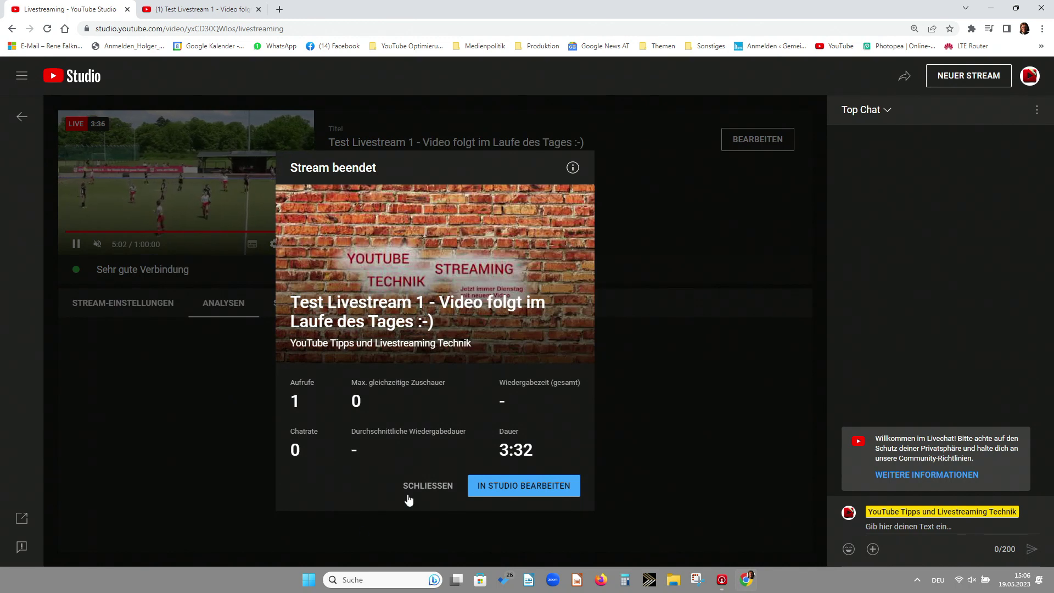
{"action": "left_click", "coordinate": [427, 485]}
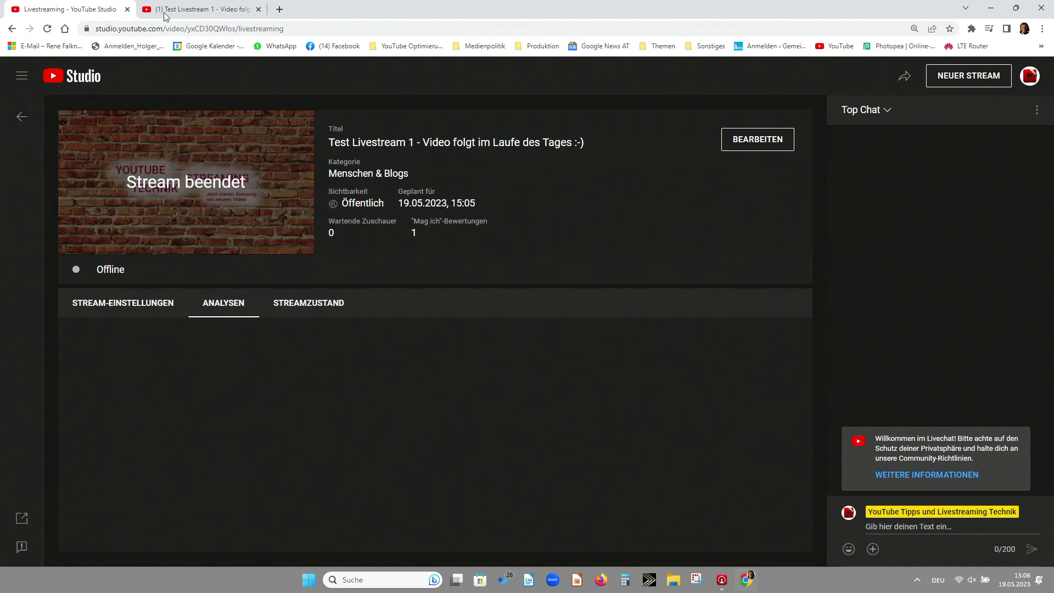
Step: Check the ended stream on the channel page, then return to Studio's livestream list
{"action": "left_click", "coordinate": [199, 10]}
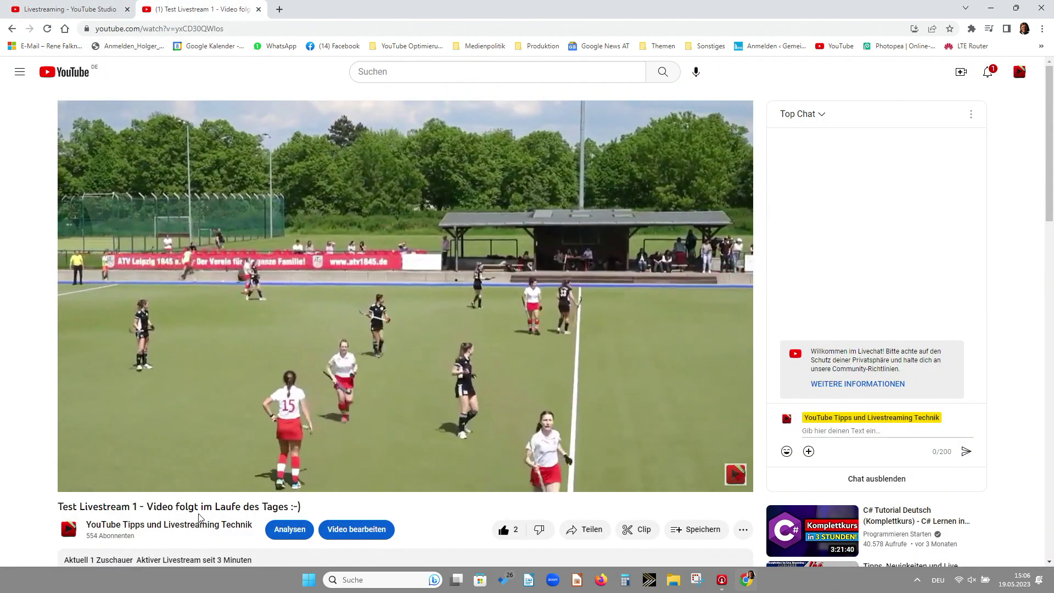
{"action": "left_click", "coordinate": [199, 525]}
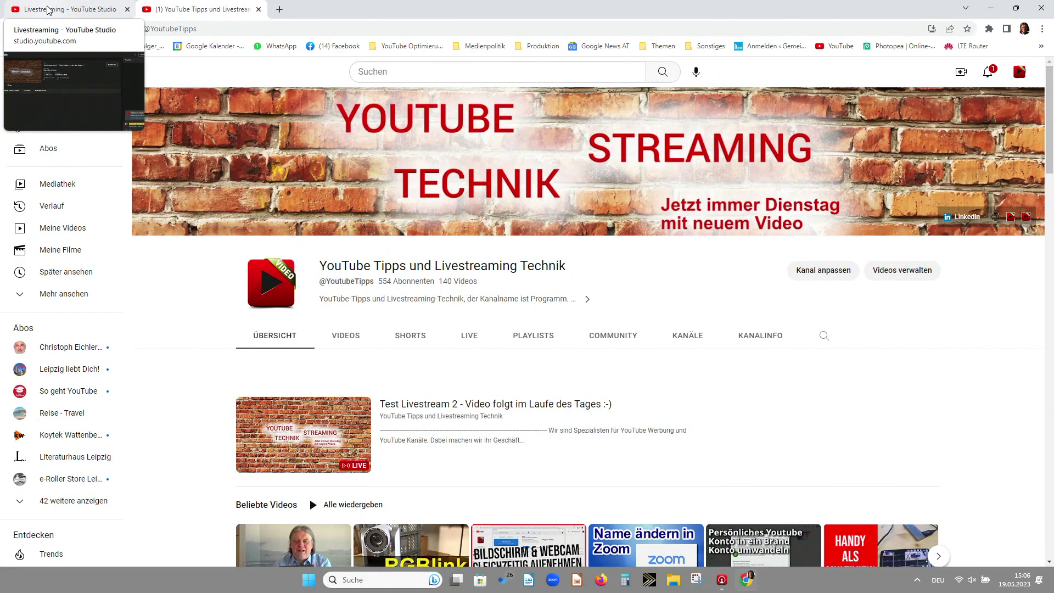
{"action": "left_click", "coordinate": [49, 10]}
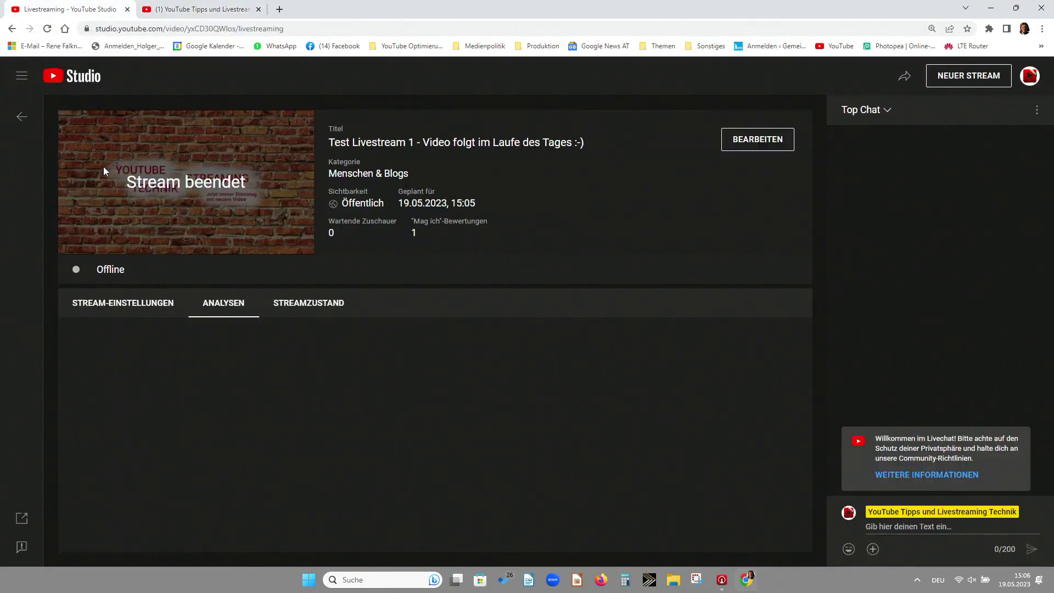
{"action": "left_click", "coordinate": [23, 117]}
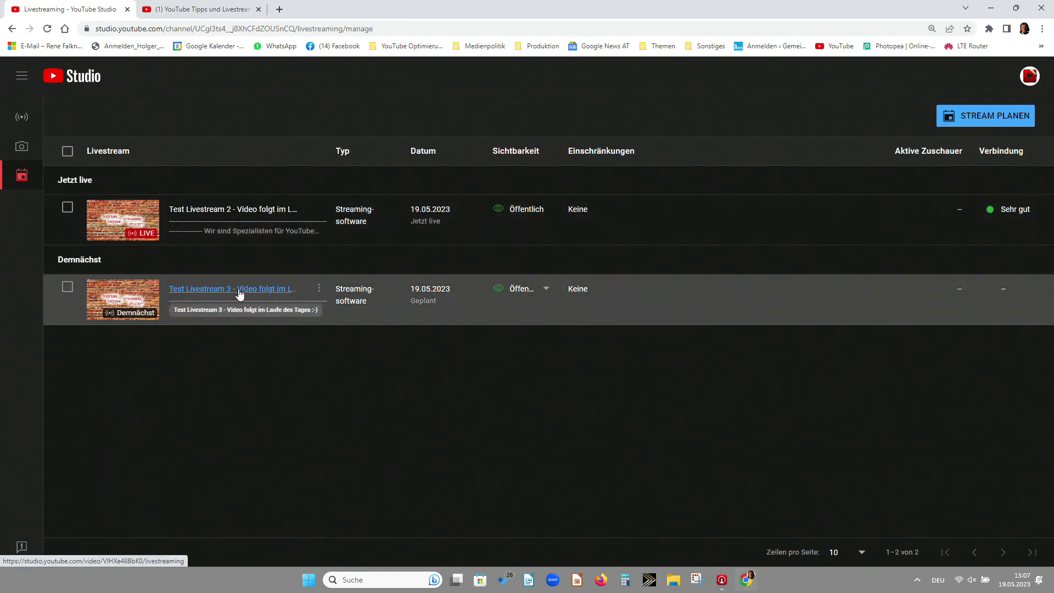
Step: Open Test Livestream 3's control room and put it on air
{"action": "left_click", "coordinate": [240, 293]}
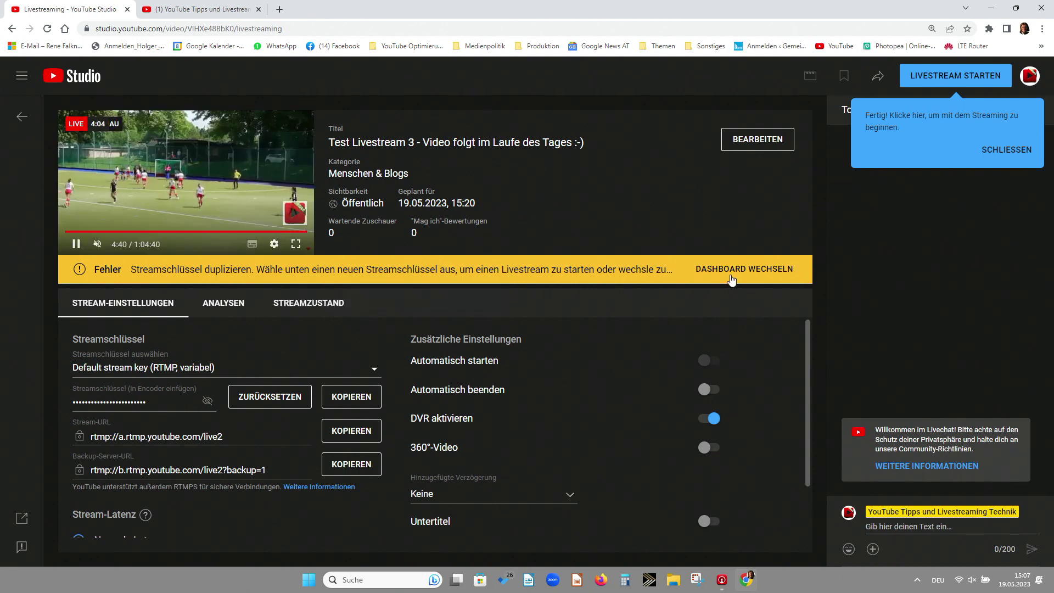
{"action": "left_click", "coordinate": [702, 269]}
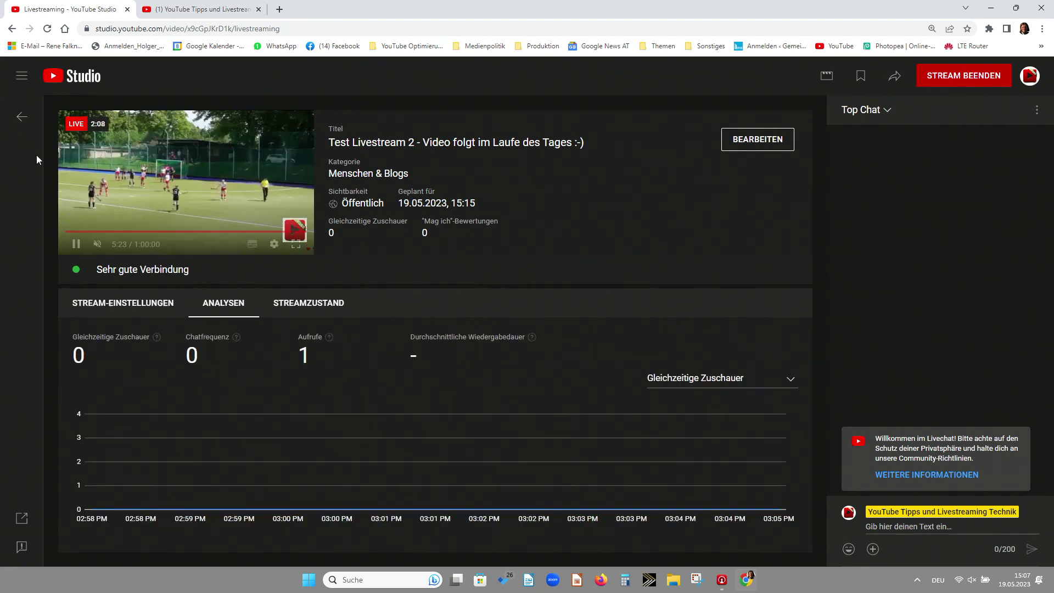
{"action": "left_click", "coordinate": [19, 119]}
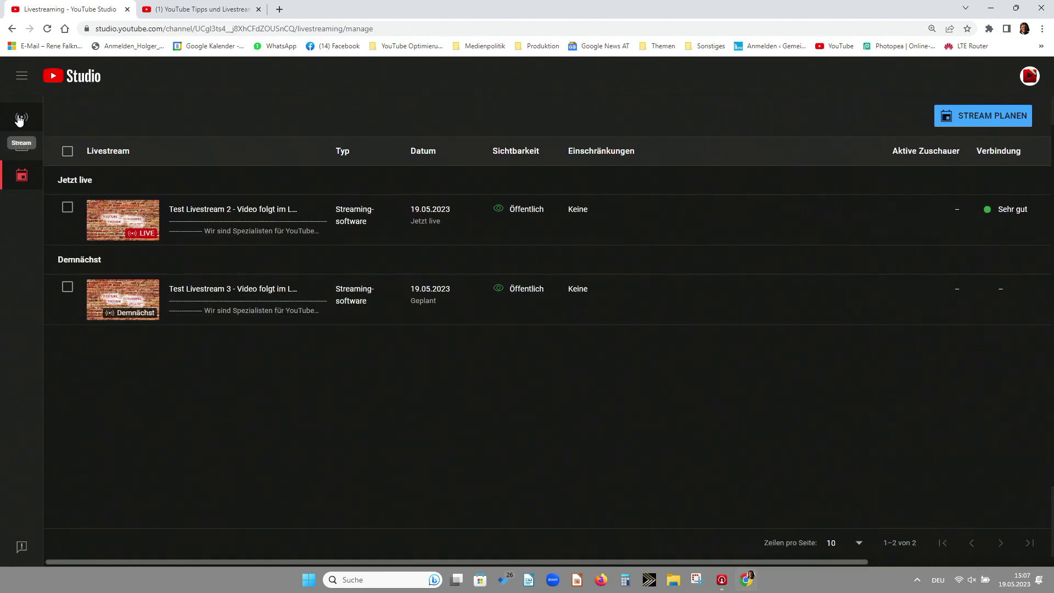
{"action": "left_click", "coordinate": [218, 290]}
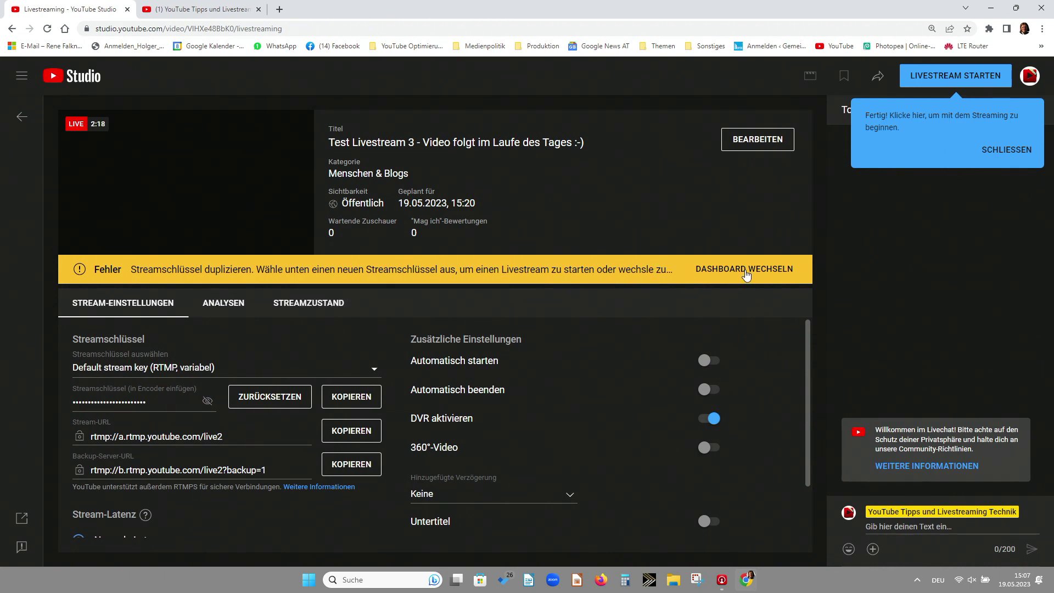
{"action": "left_click", "coordinate": [966, 77]}
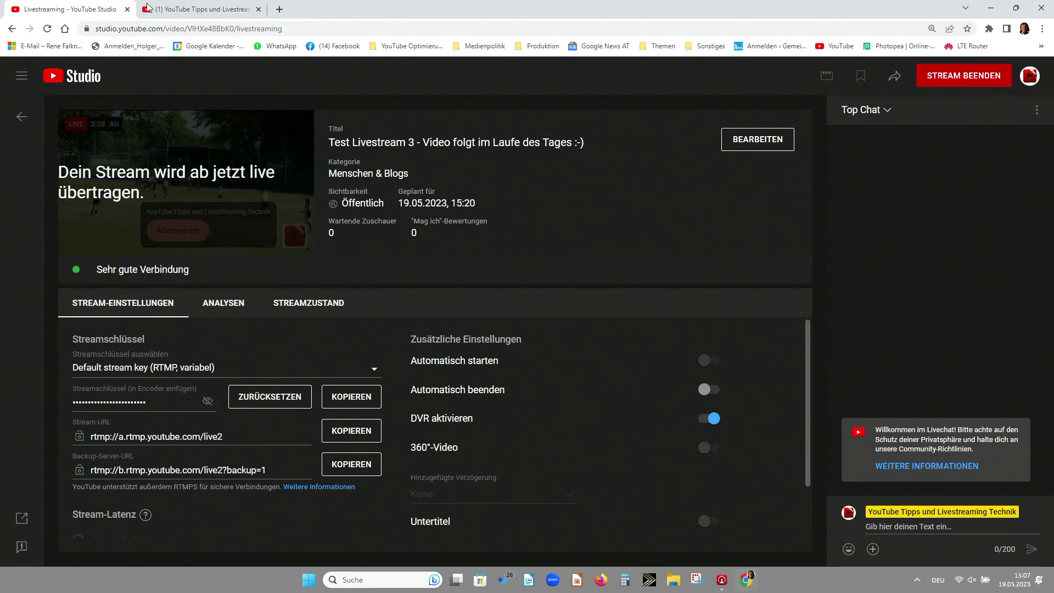
Step: Reload the channel page, then return to the Studio livestream list
{"action": "left_click", "coordinate": [179, 8]}
{"action": "left_click", "coordinate": [51, 30]}
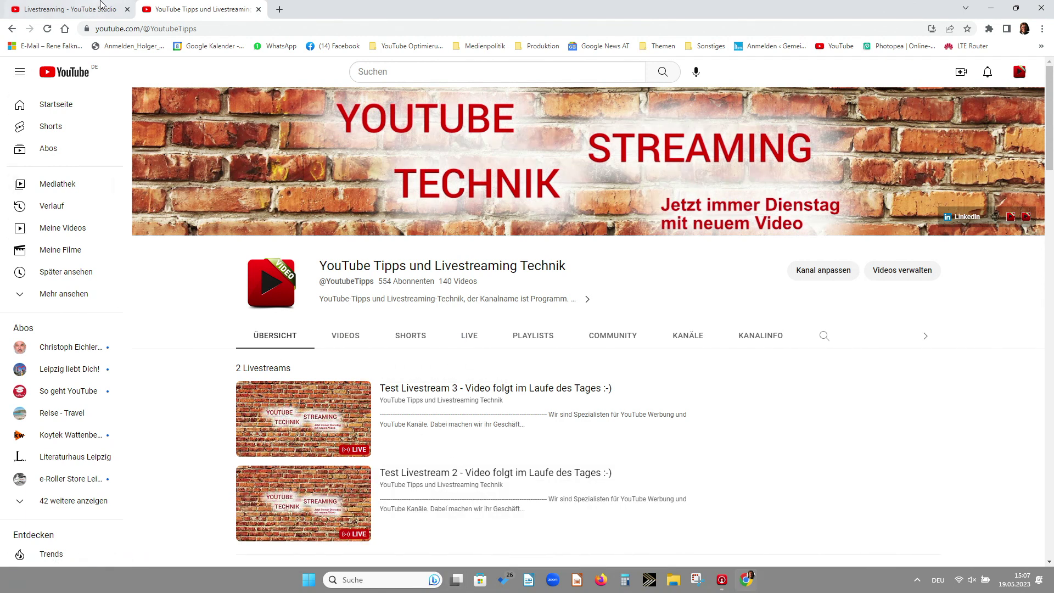
{"action": "left_click", "coordinate": [87, 12]}
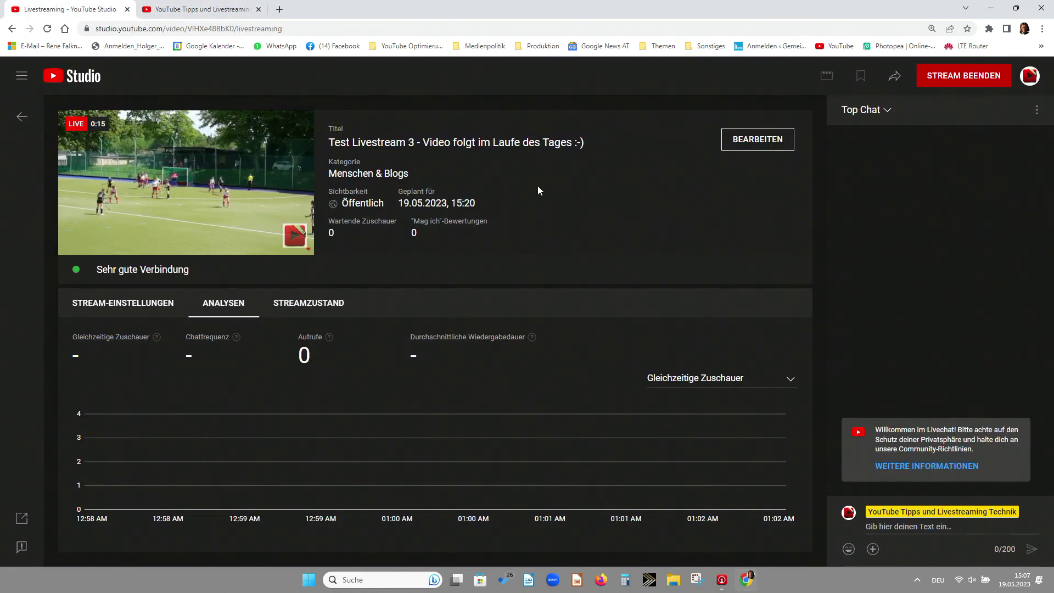
{"action": "left_click", "coordinate": [21, 117]}
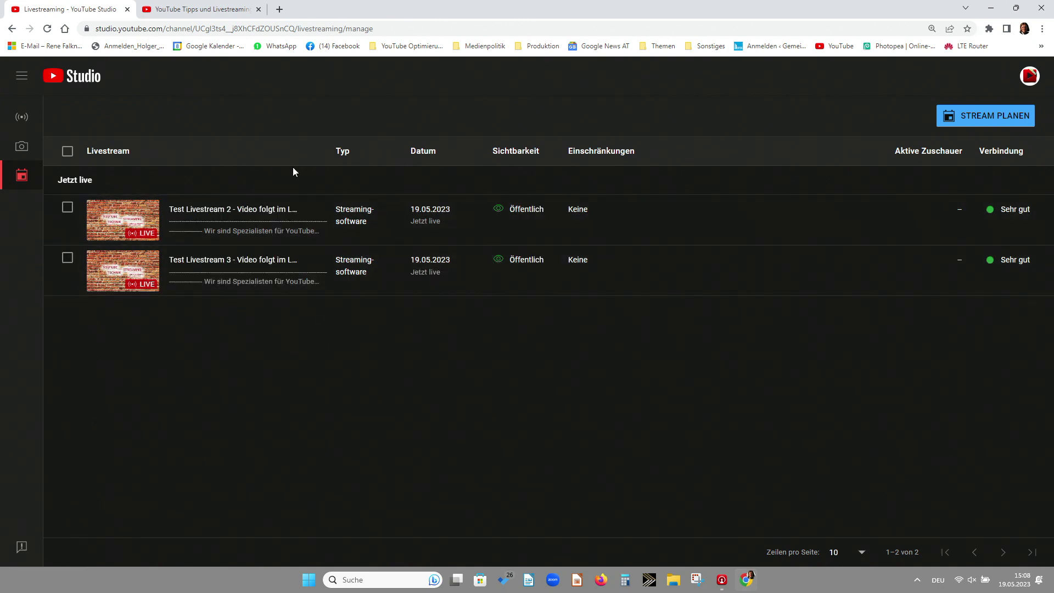
Step: Create a new stream titled 'Test 4', marked as not made for kids
{"action": "left_click", "coordinate": [994, 118]}
{"action": "left_click", "coordinate": [581, 393]}
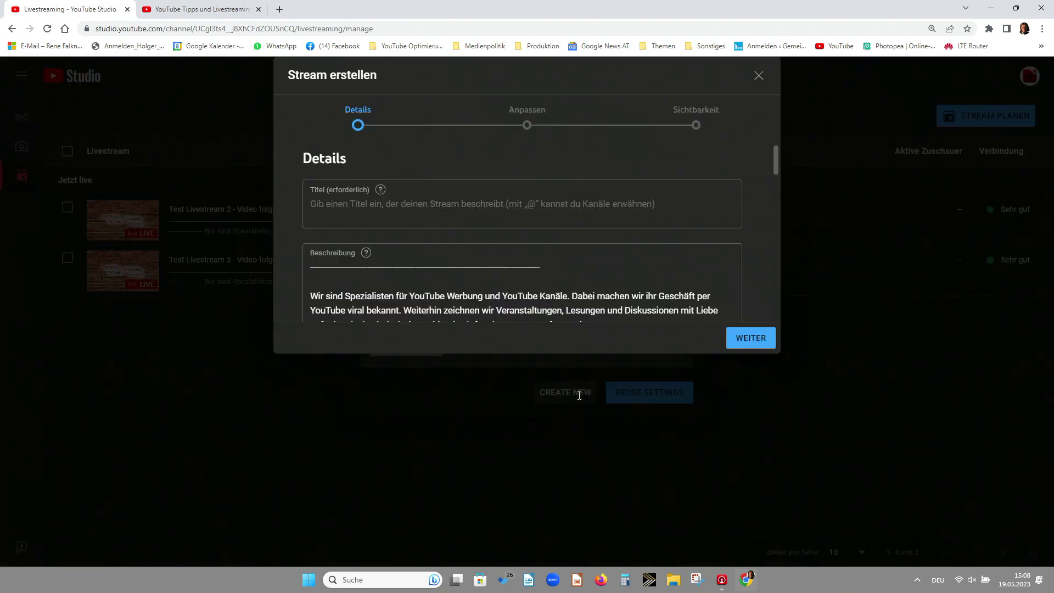
{"action": "left_click", "coordinate": [360, 261]}
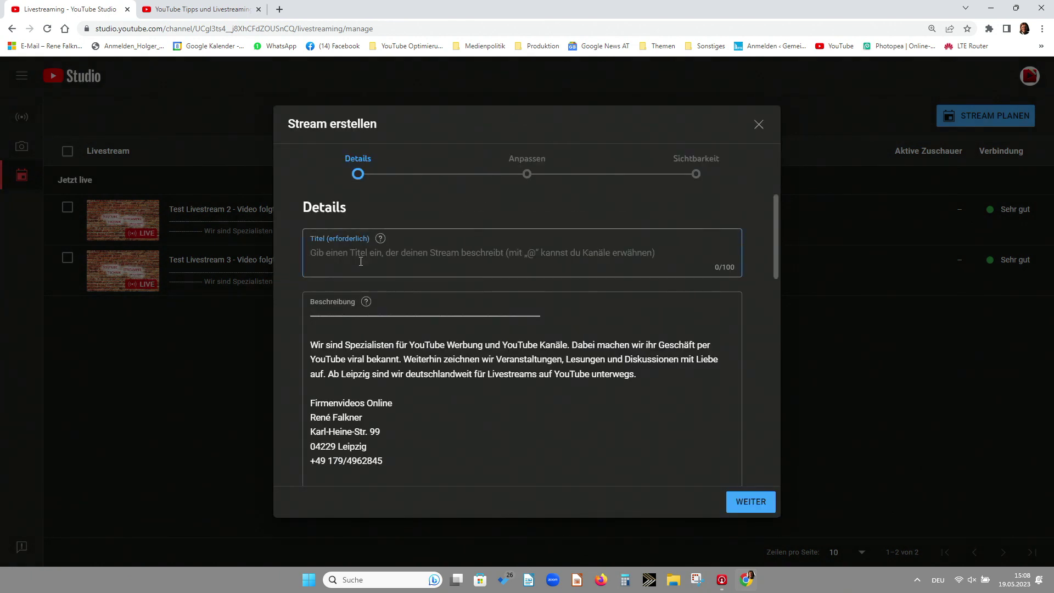
{"action": "left_click_drag", "start_coordinate": [421, 252], "coordinate": [265, 247]}
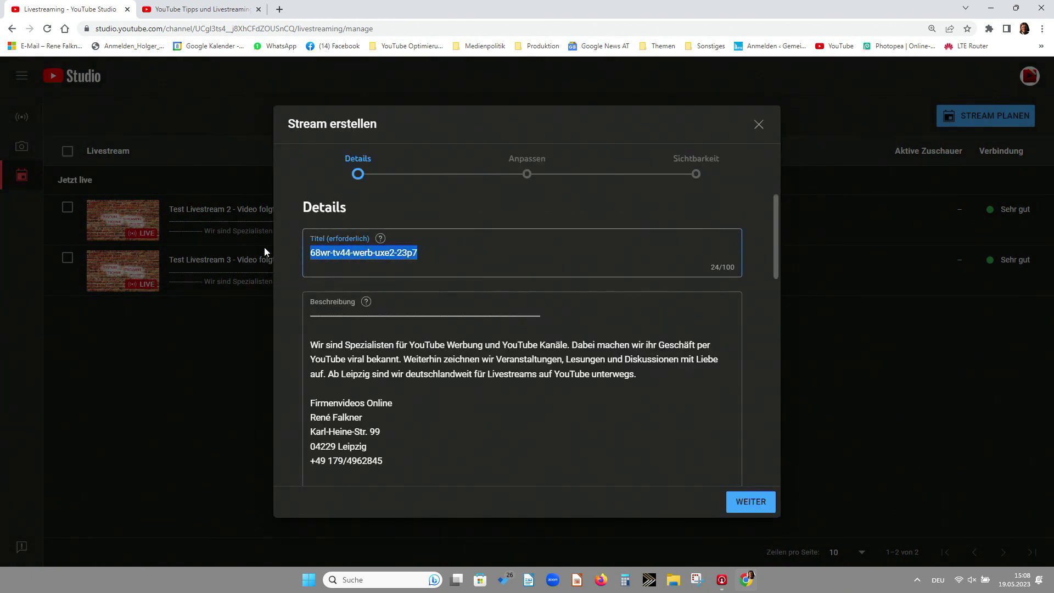
{"action": "key", "text": "BackSpace"}
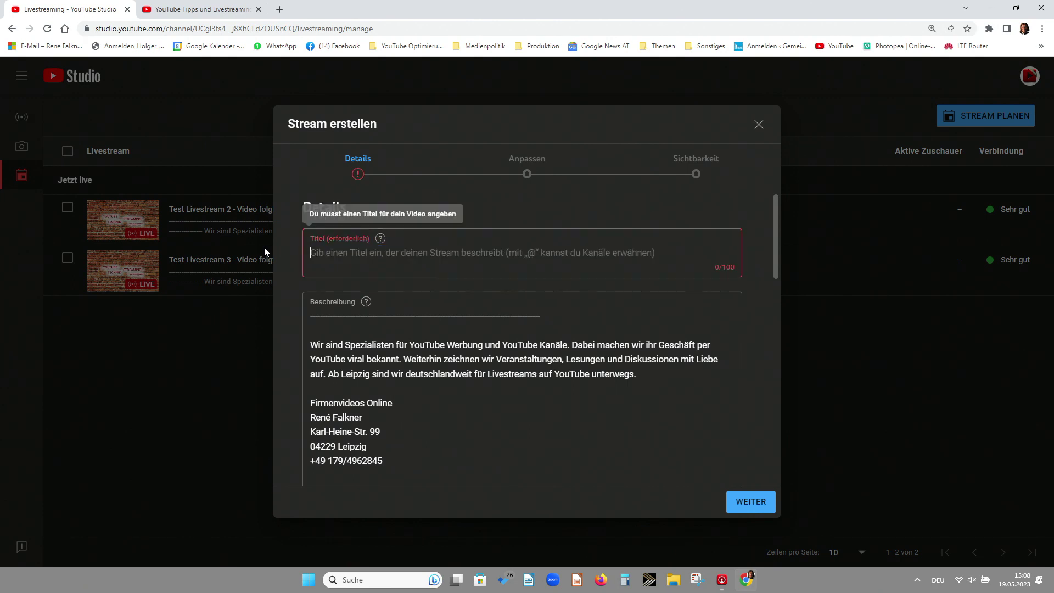
{"action": "type", "text": "Test 4"}
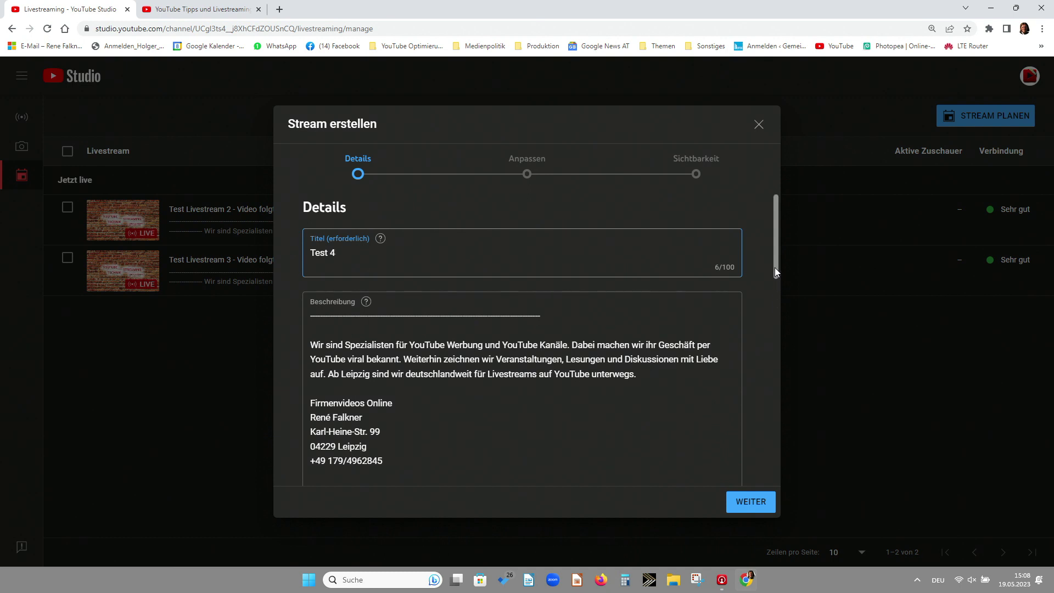
{"action": "left_click_drag", "start_coordinate": [775, 267], "coordinate": [769, 454]}
{"action": "left_click", "coordinate": [327, 418]}
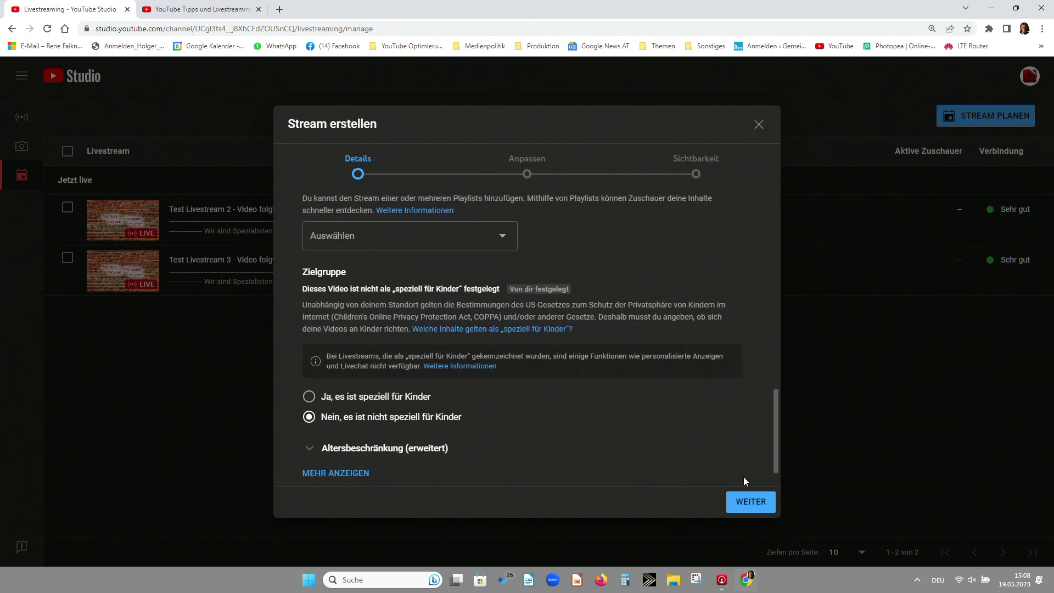
Step: Schedule Test 4 publicly for 19.05.2023 at 15:25 and finish creating it
{"action": "left_click", "coordinate": [751, 501]}
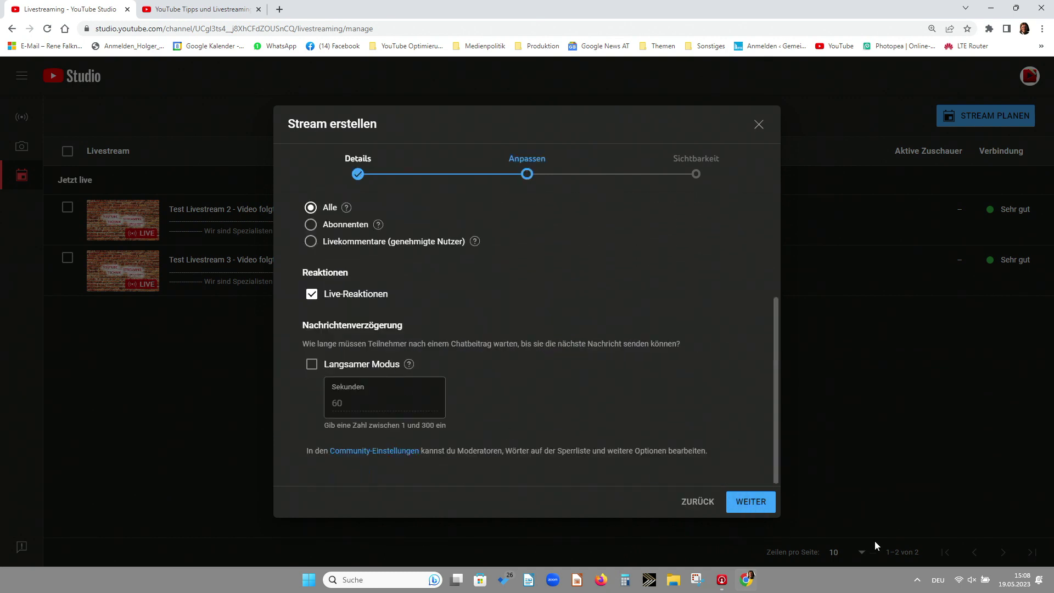
{"action": "left_click", "coordinate": [755, 501]}
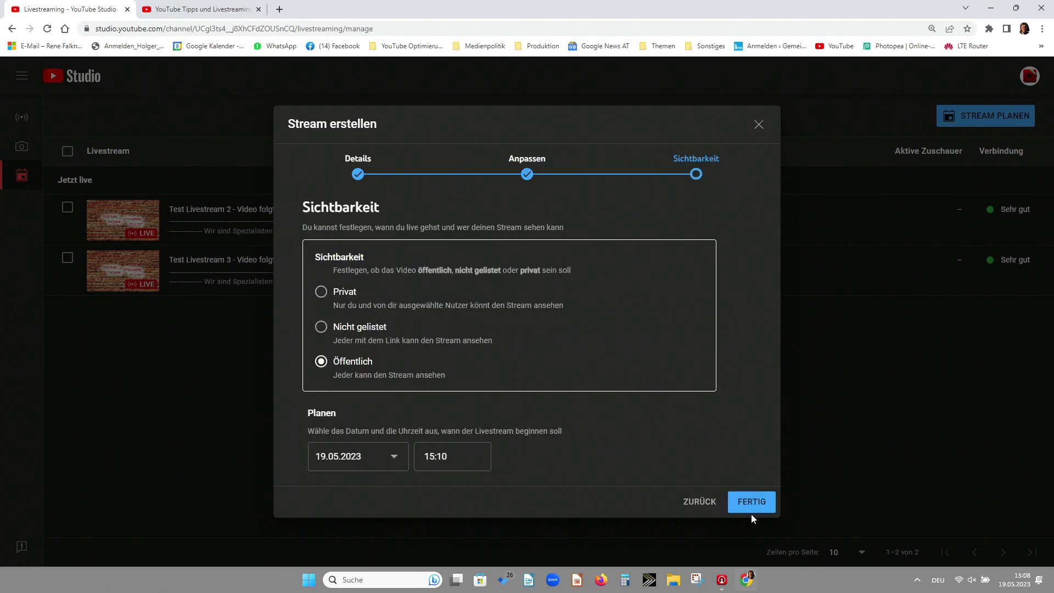
{"action": "left_click_drag", "start_coordinate": [449, 458], "coordinate": [434, 462]}
{"action": "left_click", "coordinate": [437, 460]}
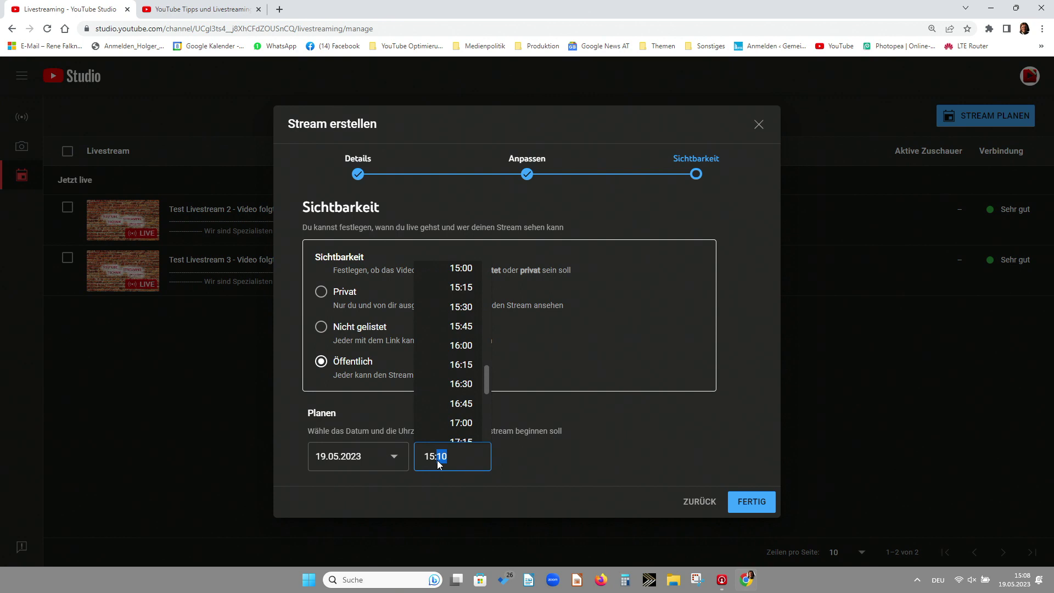
{"action": "type", "text": "25"}
{"action": "left_click", "coordinate": [527, 456]}
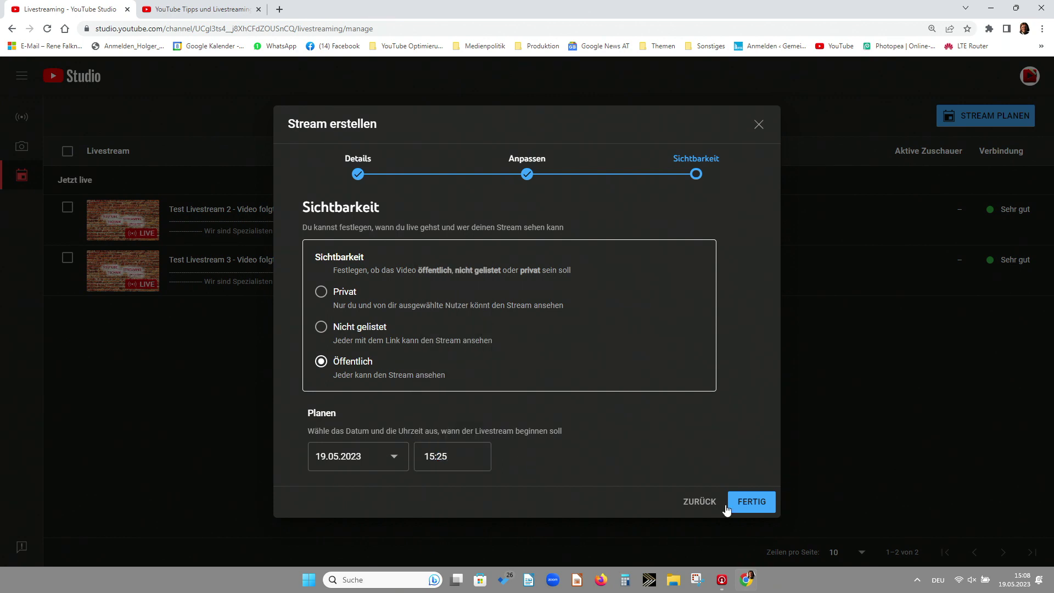
{"action": "left_click", "coordinate": [744, 513]}
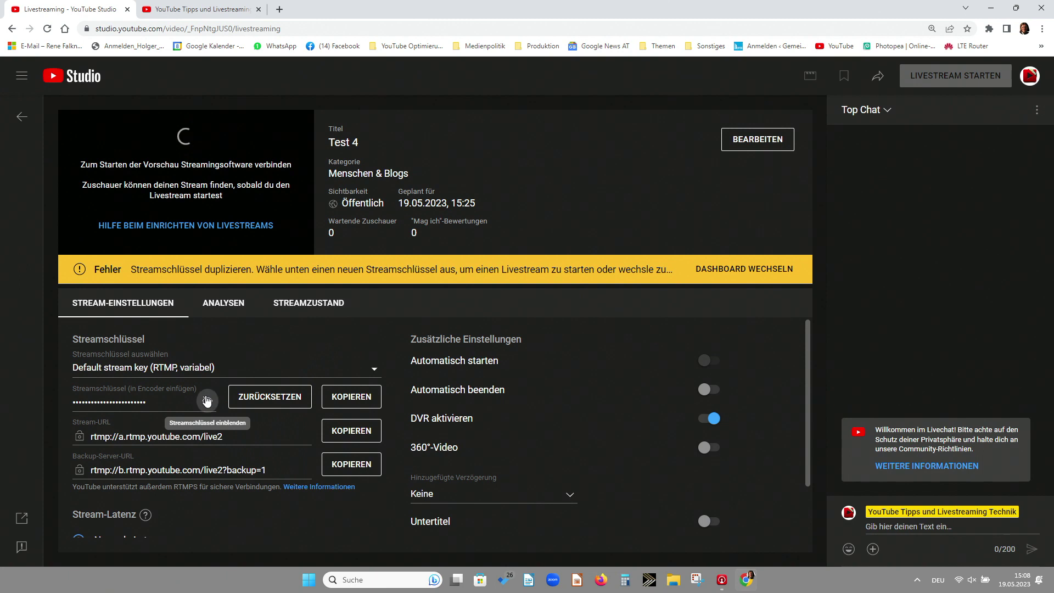
Step: Reveal Test 4's stream key and briefly check the channel tab
{"action": "left_click", "coordinate": [207, 401]}
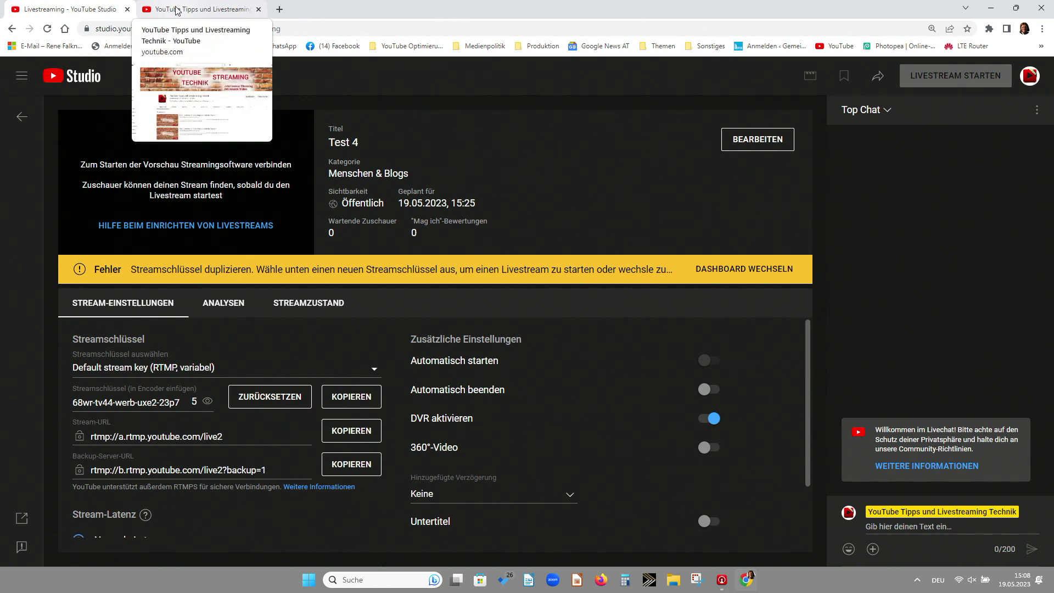
{"action": "left_click", "coordinate": [177, 10]}
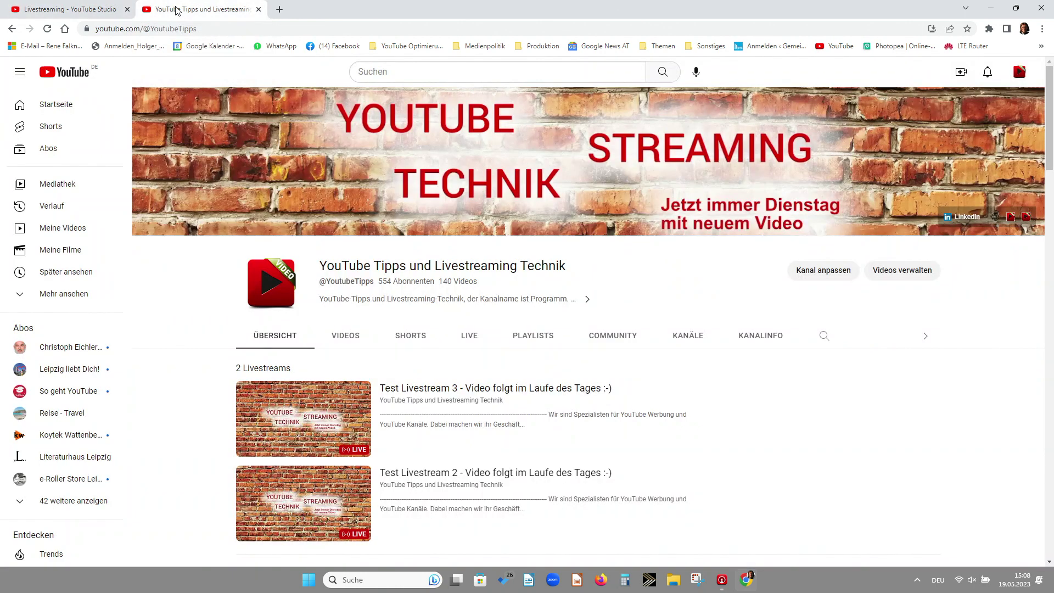
{"action": "left_click", "coordinate": [60, 13]}
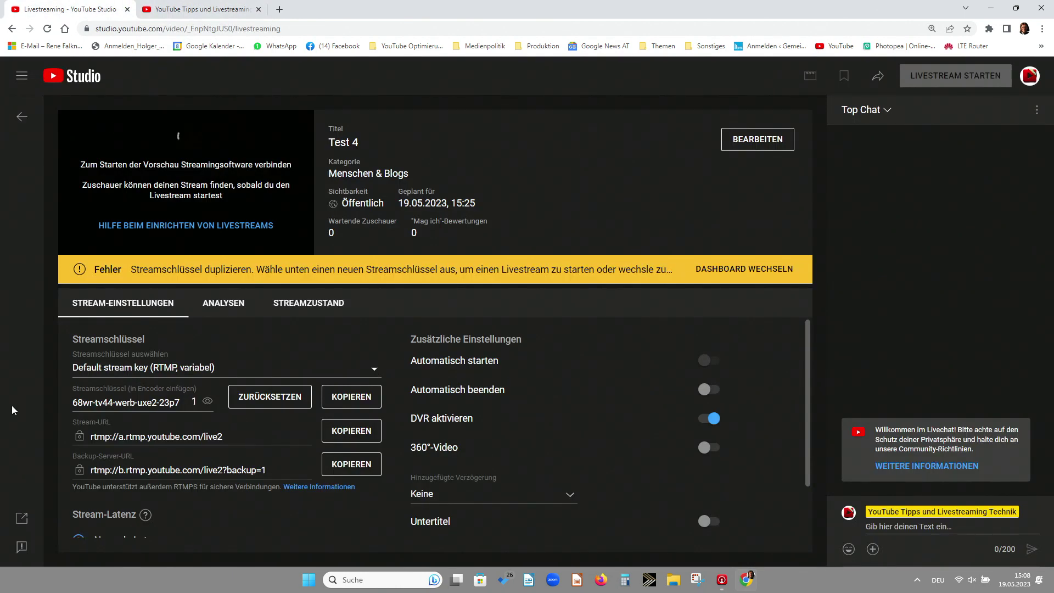
Step: Open Test 4 from the livestream list, start broadcasting, and switch to the channel tab
{"action": "left_click", "coordinate": [22, 117]}
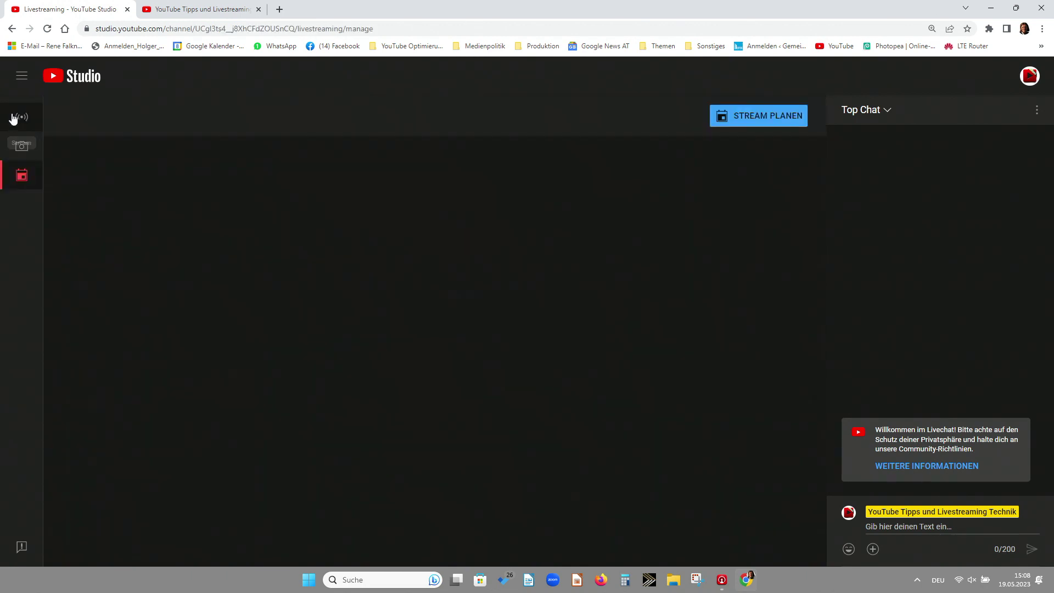
{"action": "left_click", "coordinate": [182, 342]}
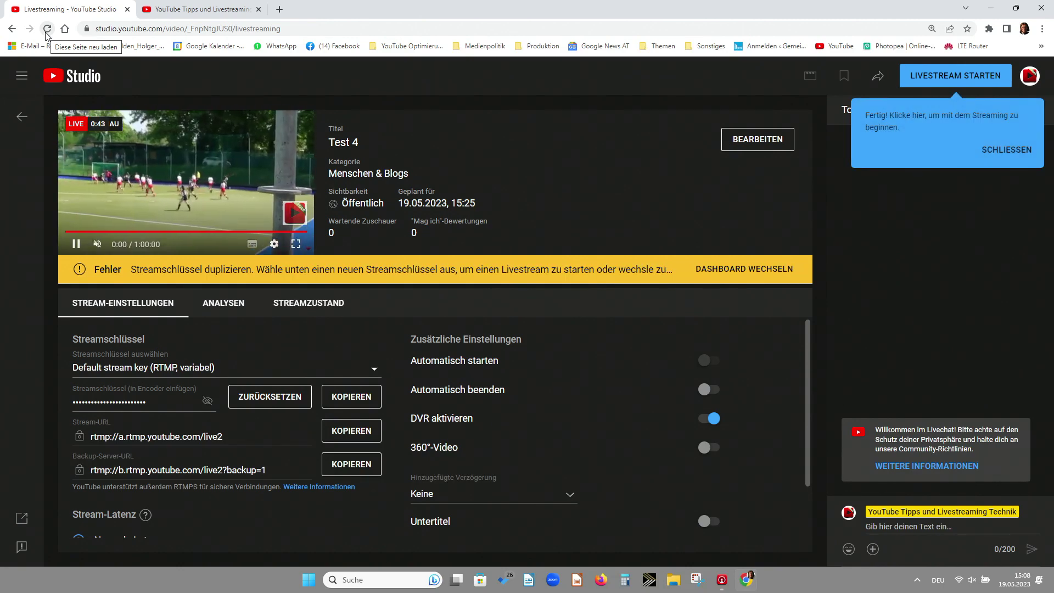
{"action": "left_click", "coordinate": [952, 83]}
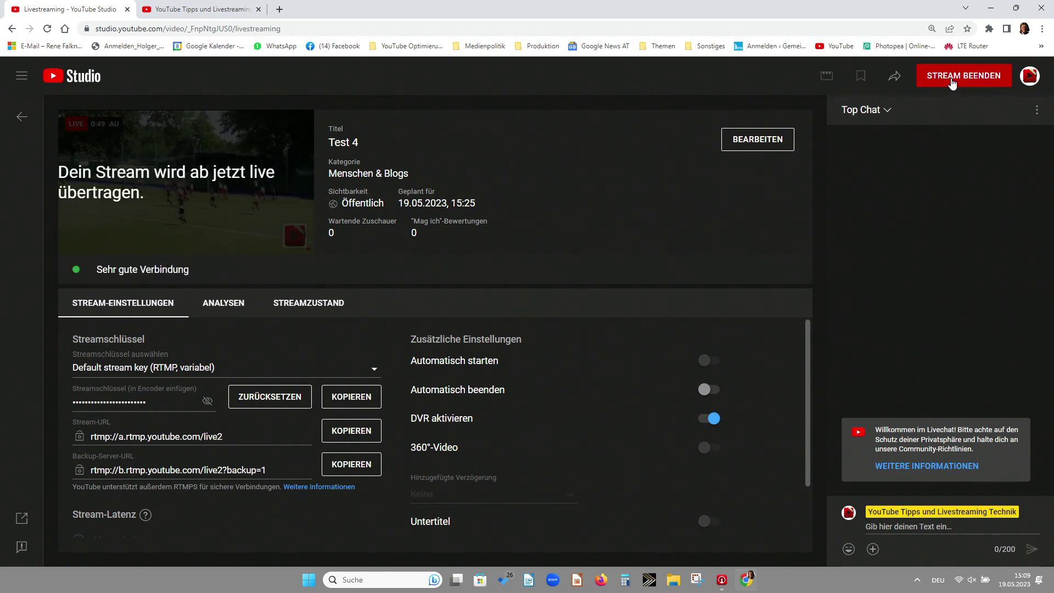
{"action": "left_click", "coordinate": [188, 13]}
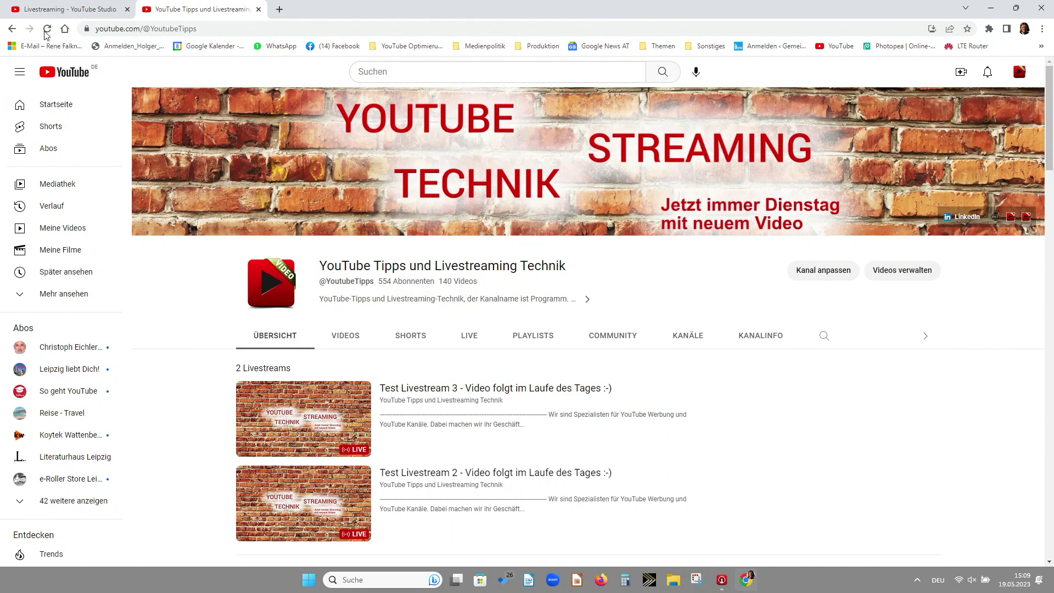
Step: Reload the channel page and find Test 4 under LIVE and in the overview's livestreams list
{"action": "left_click", "coordinate": [47, 30]}
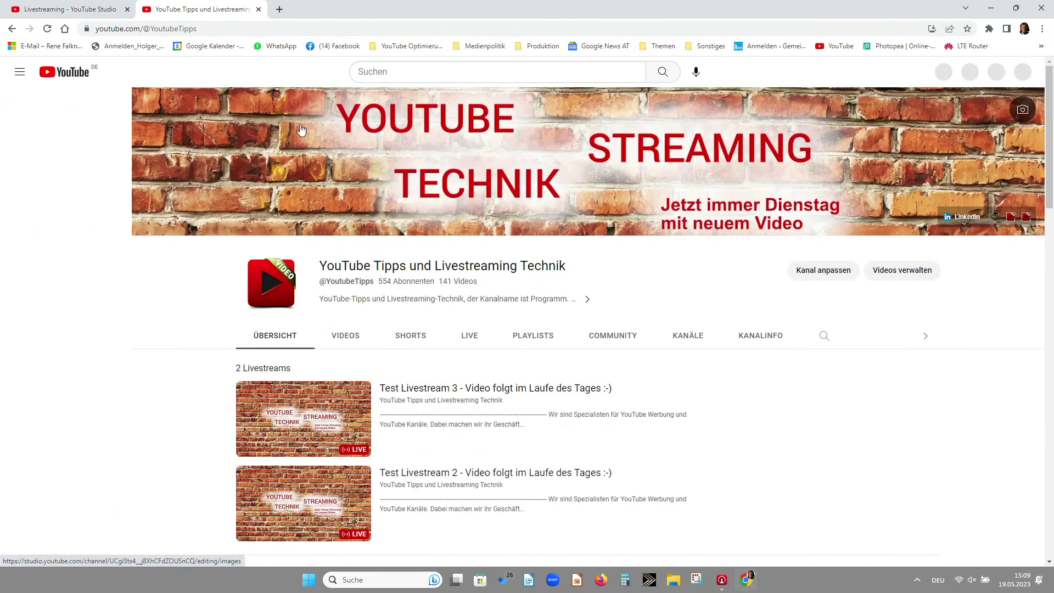
{"action": "scroll", "coordinate": [541, 423], "scroll_direction": "down", "scroll_amount": 3}
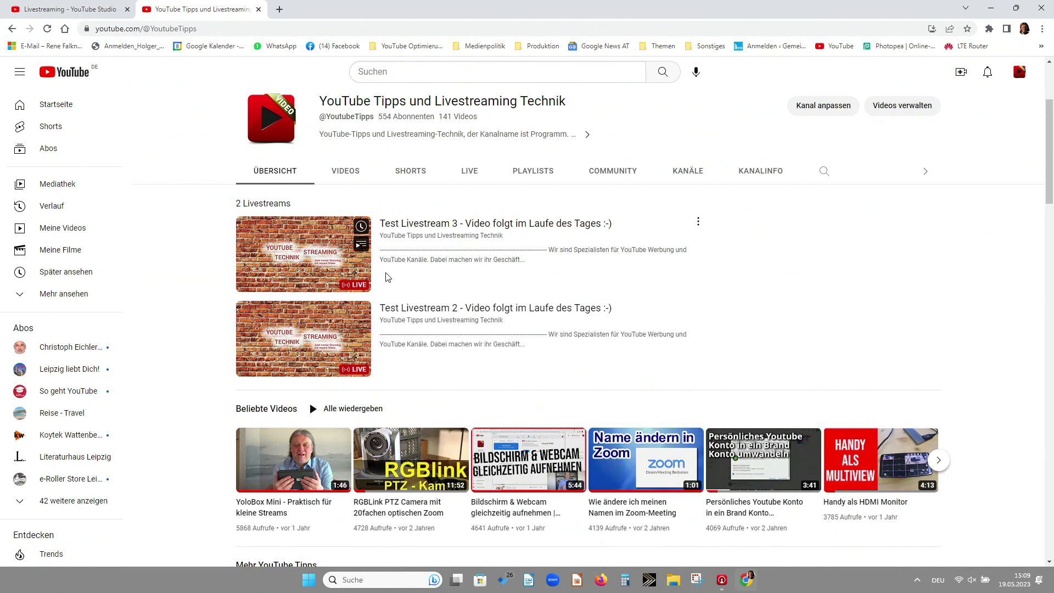
{"action": "scroll", "coordinate": [388, 277], "scroll_direction": "up", "scroll_amount": 3}
{"action": "left_click", "coordinate": [66, 9]}
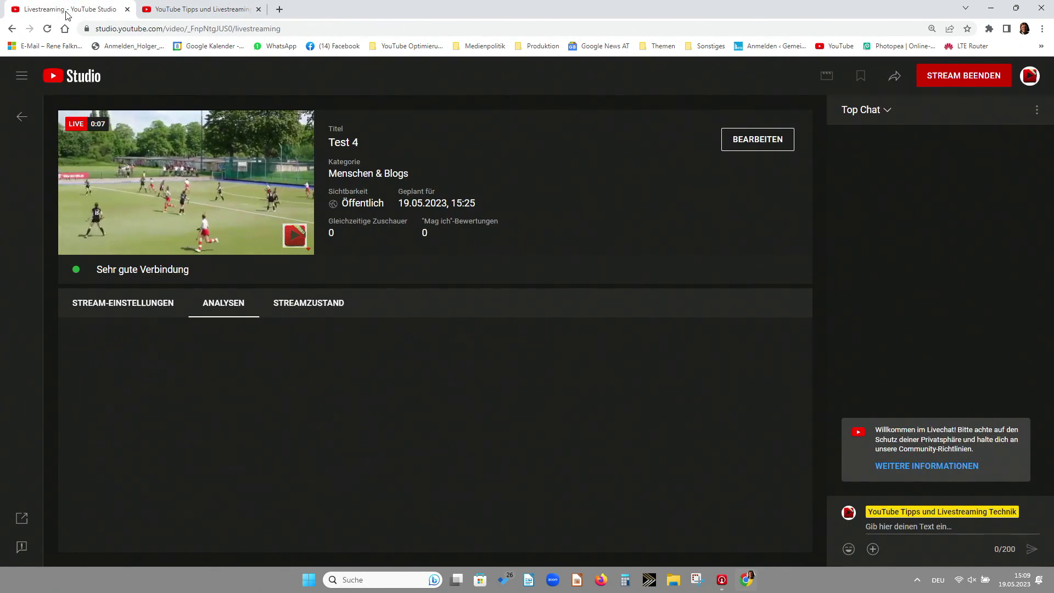
{"action": "left_click", "coordinate": [176, 18]}
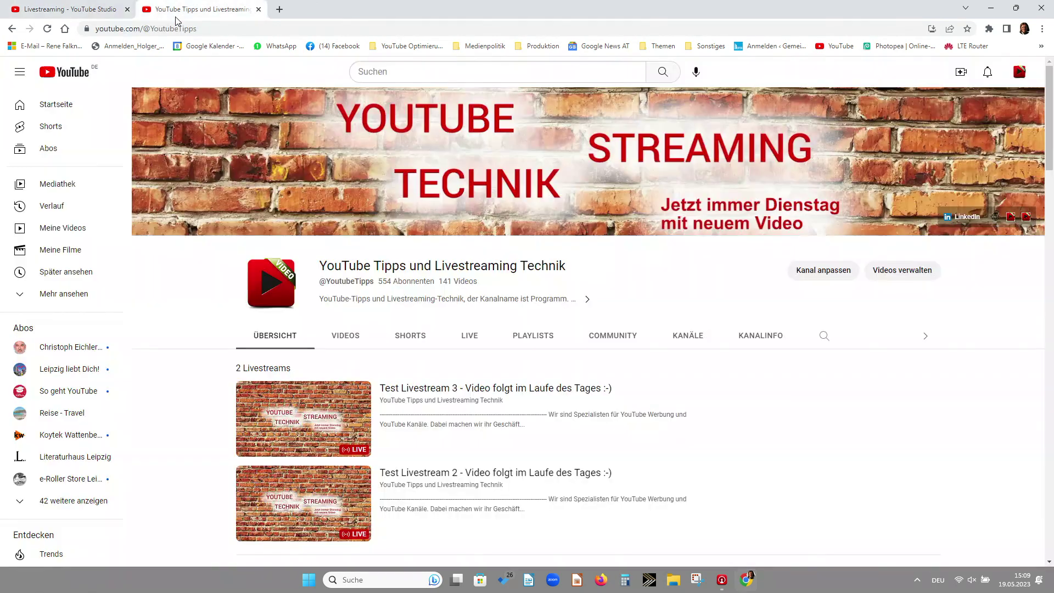
{"action": "left_click", "coordinate": [466, 336]}
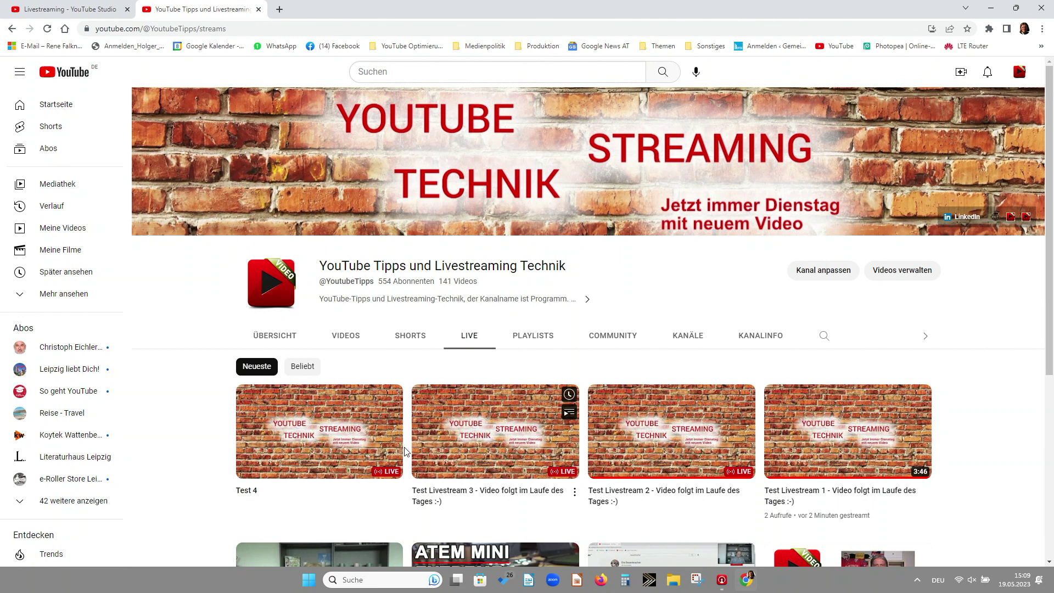
{"action": "left_click", "coordinate": [266, 336]}
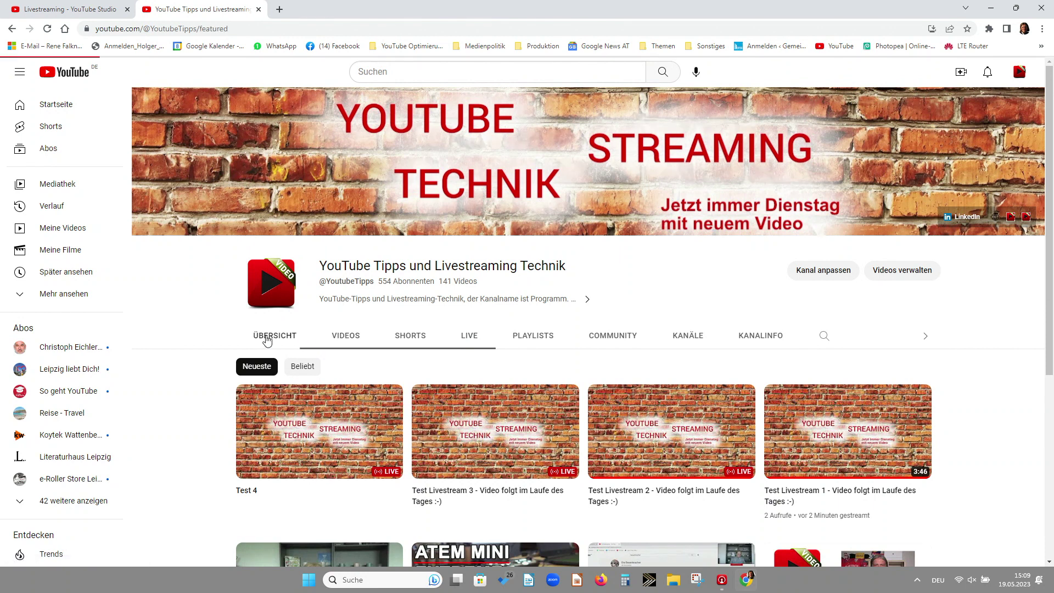
{"action": "scroll", "coordinate": [346, 367], "scroll_direction": "down", "scroll_amount": 3}
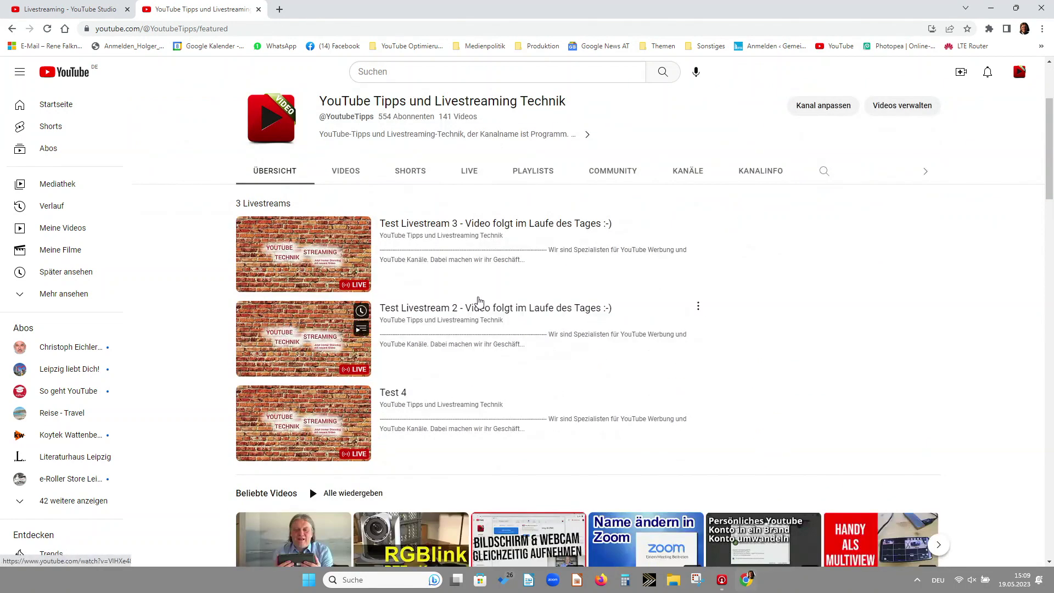